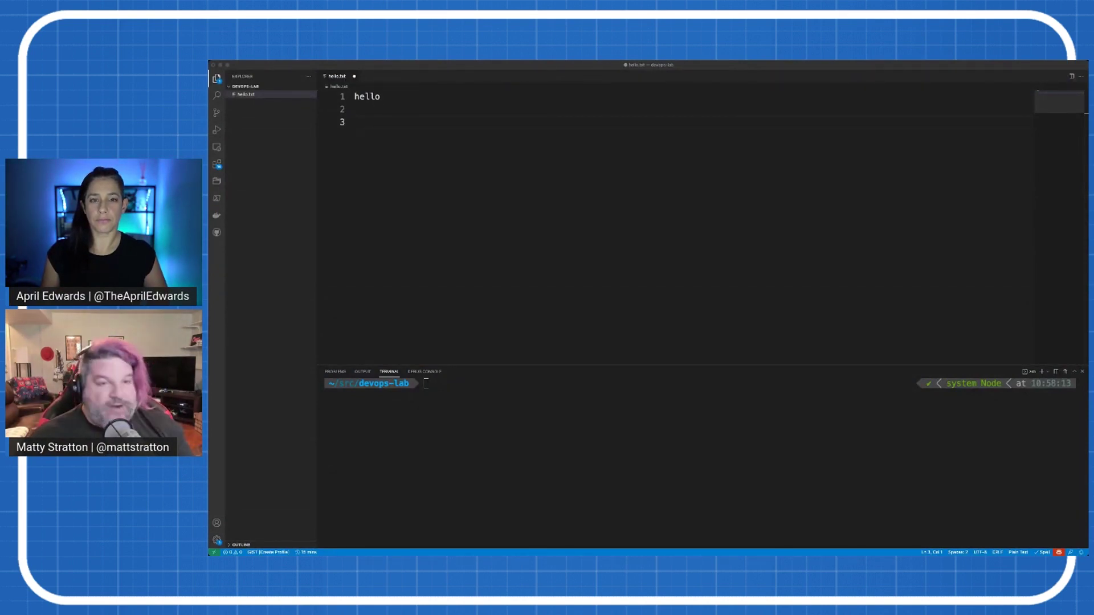
Make and enter the awesome-azure folder, then scaffold a Pulumi TypeScript project with stack dev.
click(494, 447)
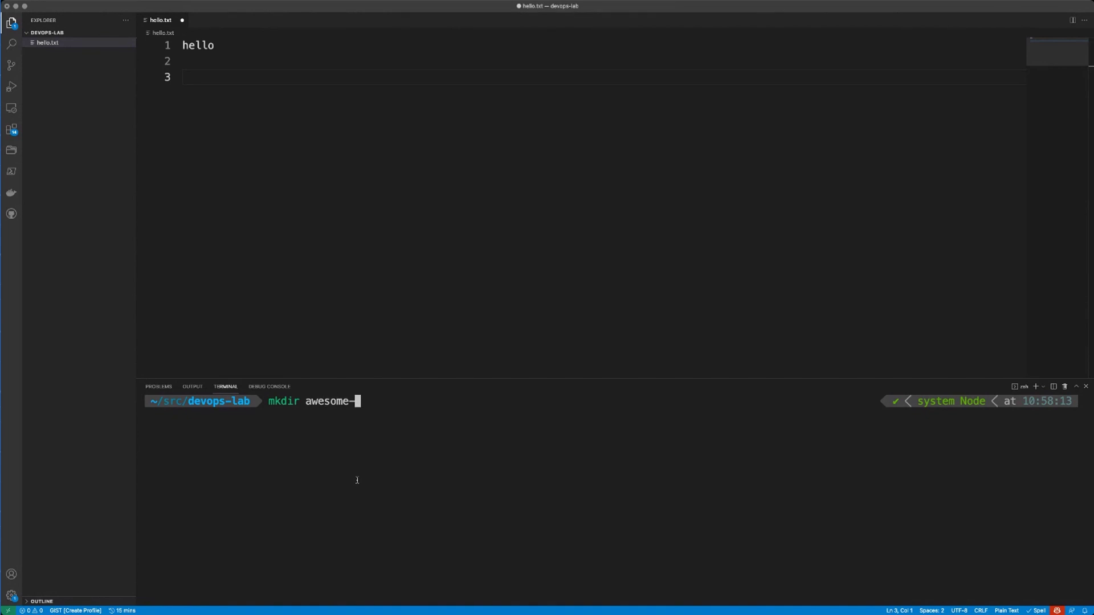
key(Return)
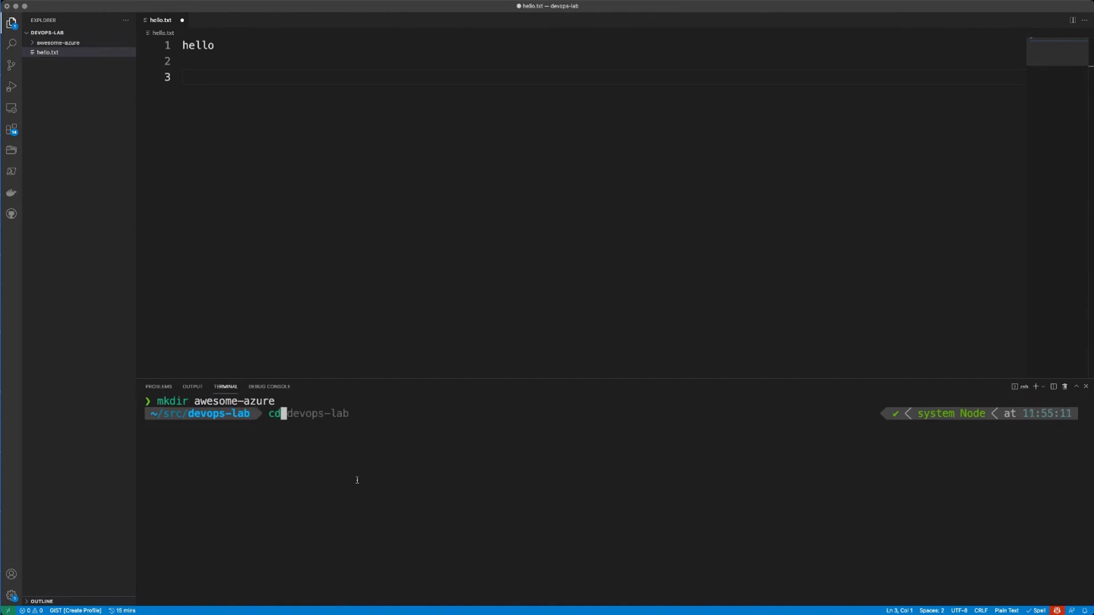
text(a)
text(we)
key(Tab)
key(Return)
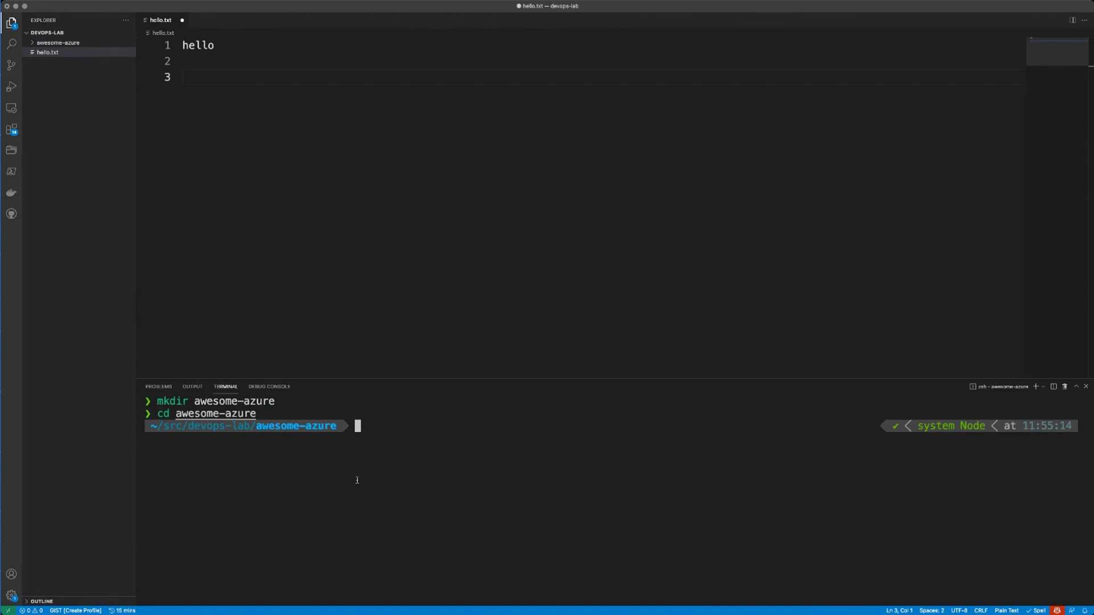
text(pulumi )
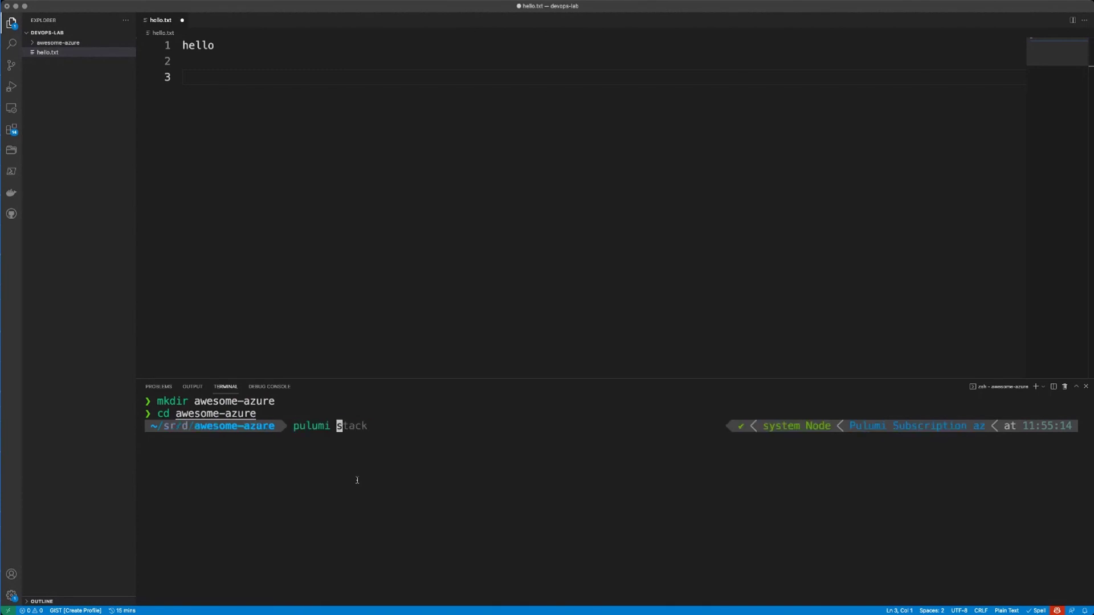
text(new typ)
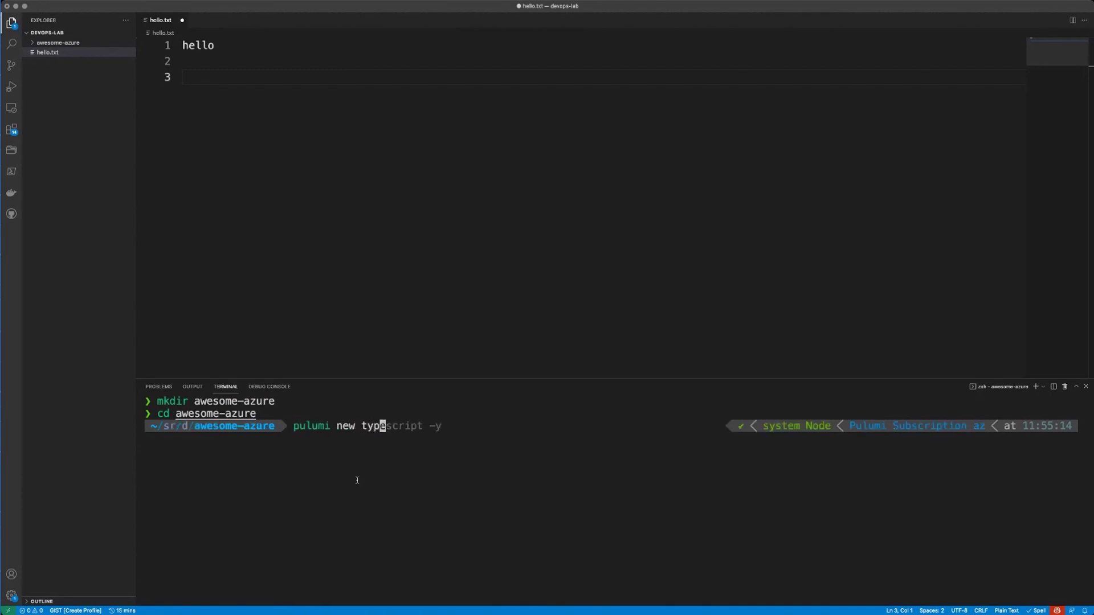
key(Right)
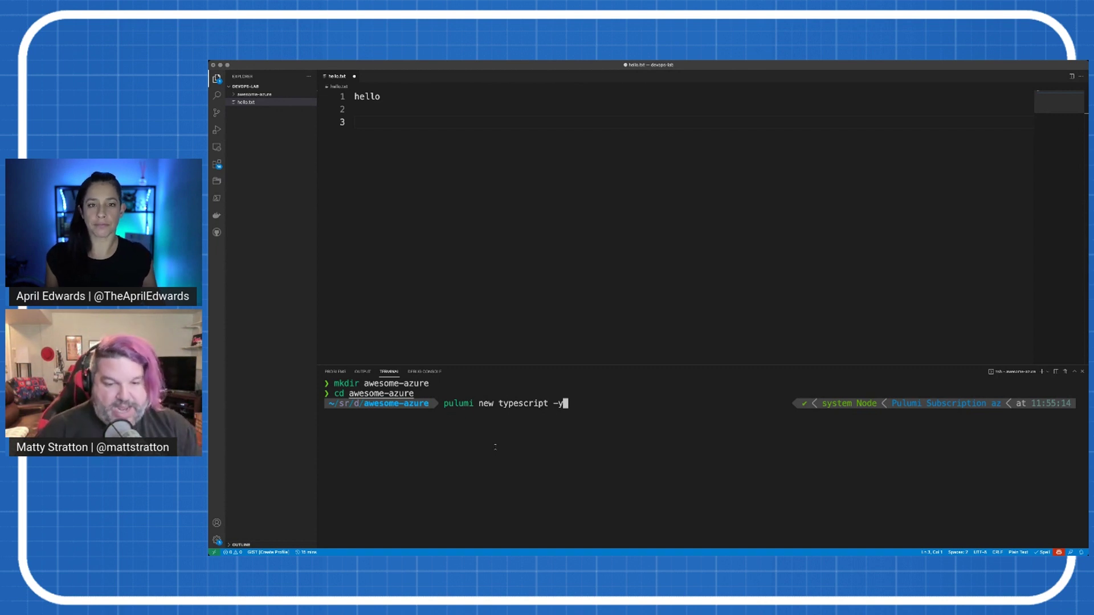
key(Return)
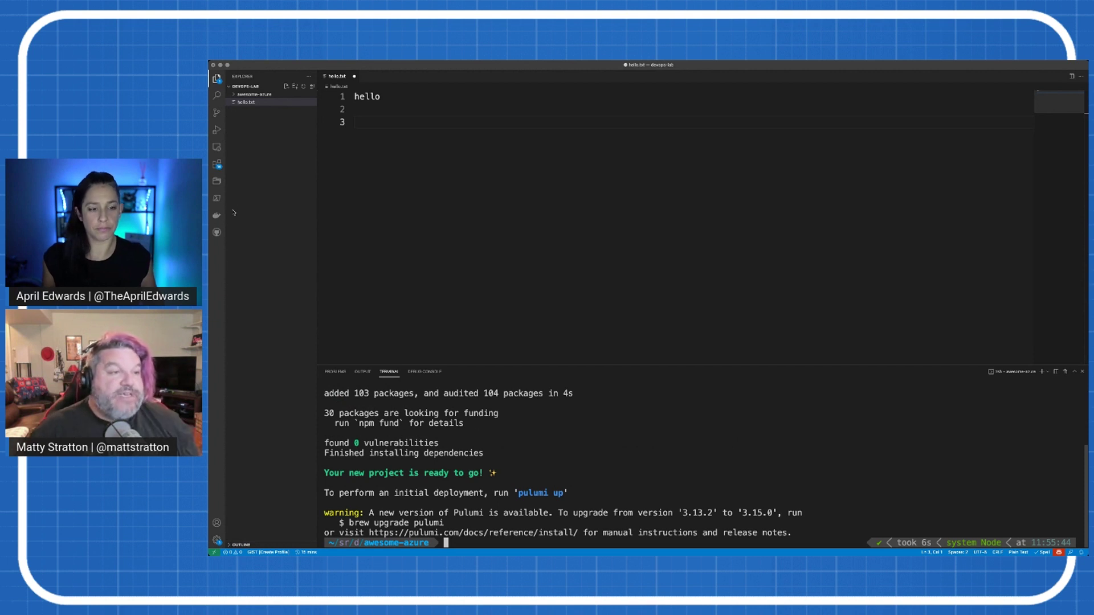
Expand awesome-azure, inspect package.json, and open index.ts showing only the Pulumi import.
click(249, 94)
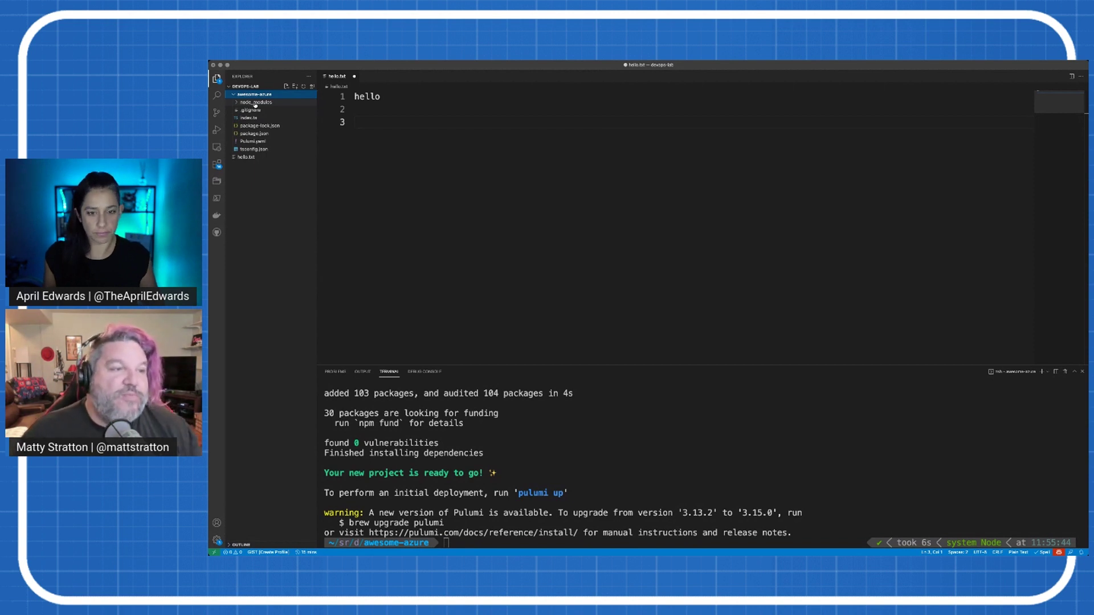
click(243, 135)
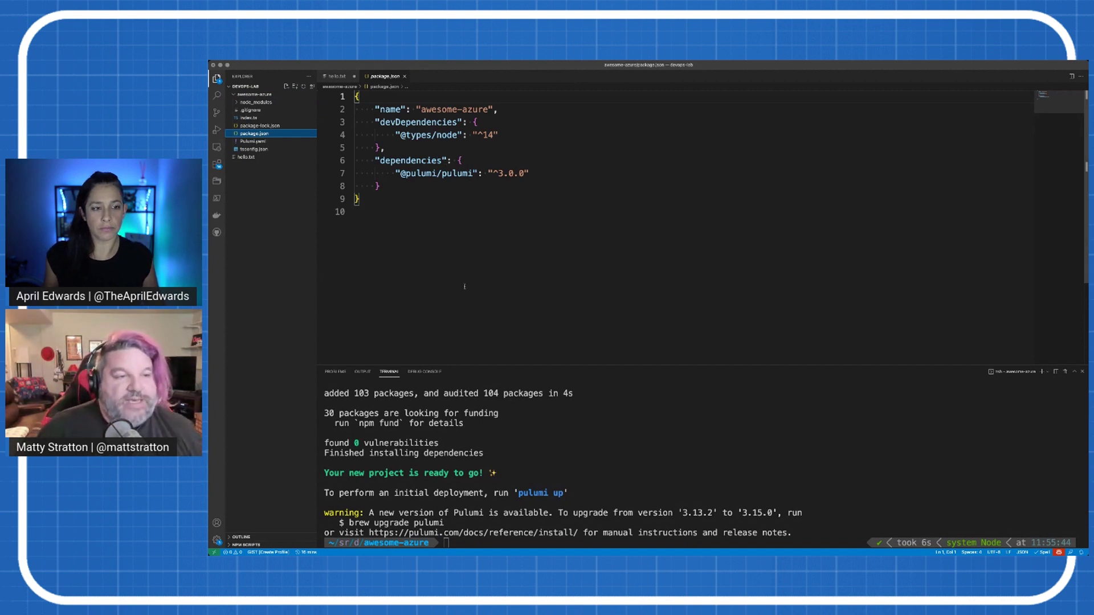
click(254, 118)
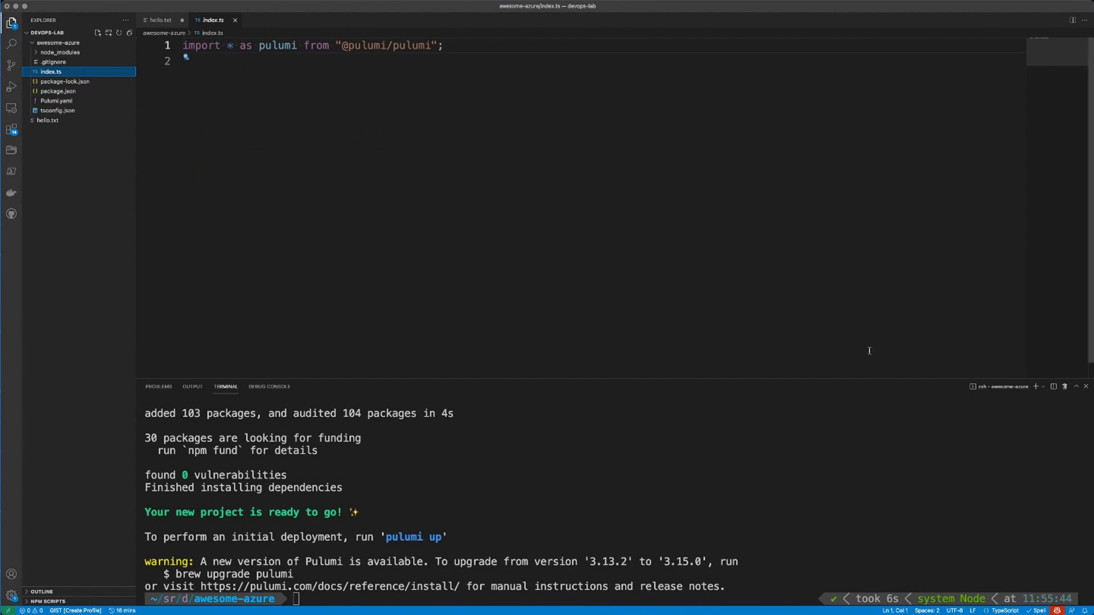
click(563, 540)
key(ctrl+l)
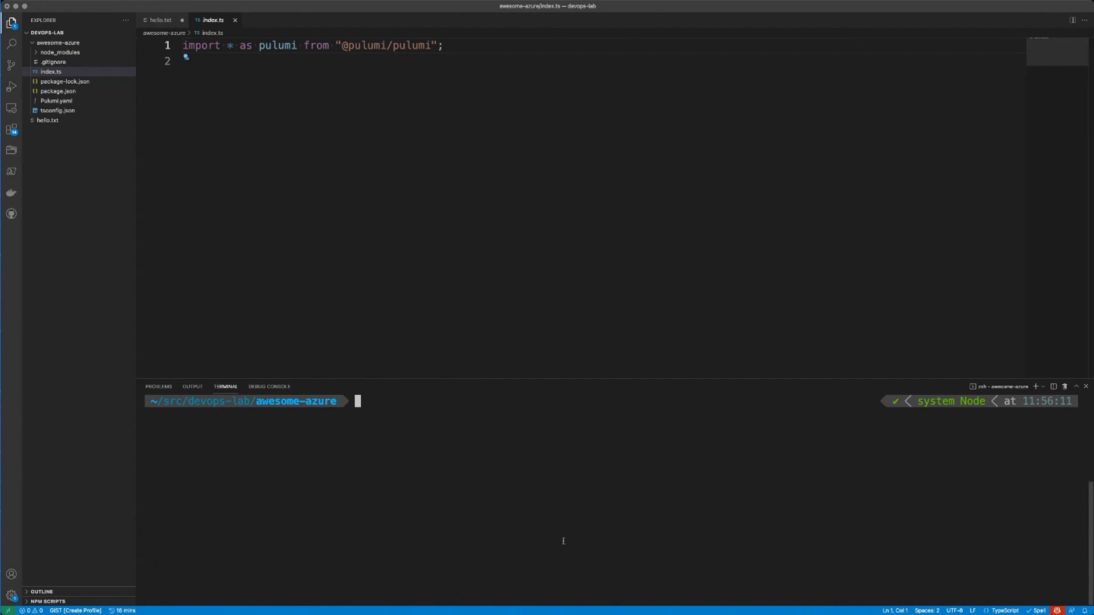
text(npm )
text(install )
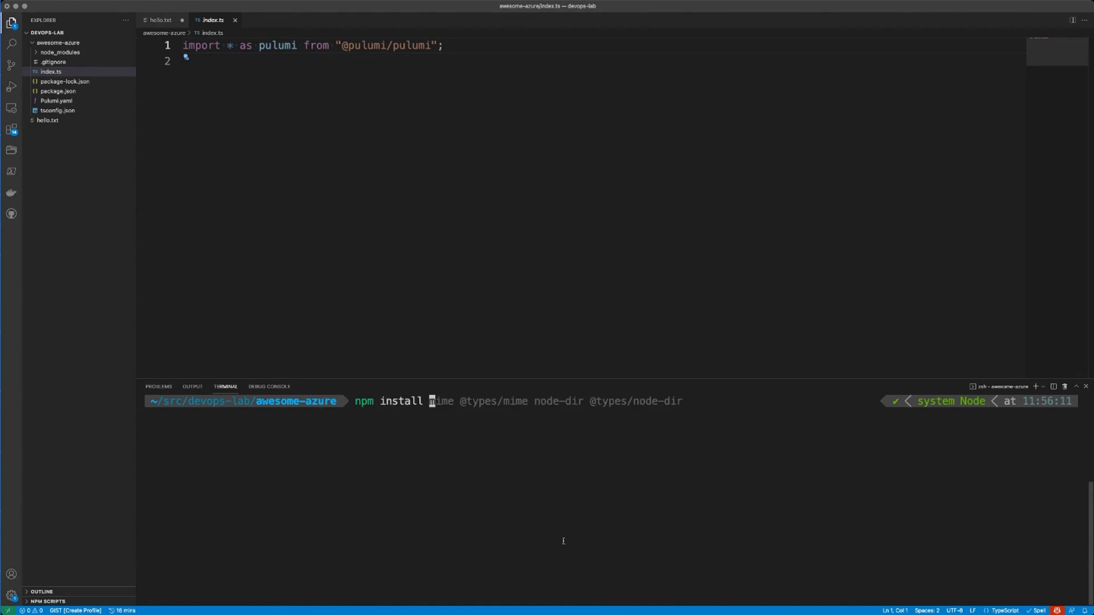
text(@pulu)
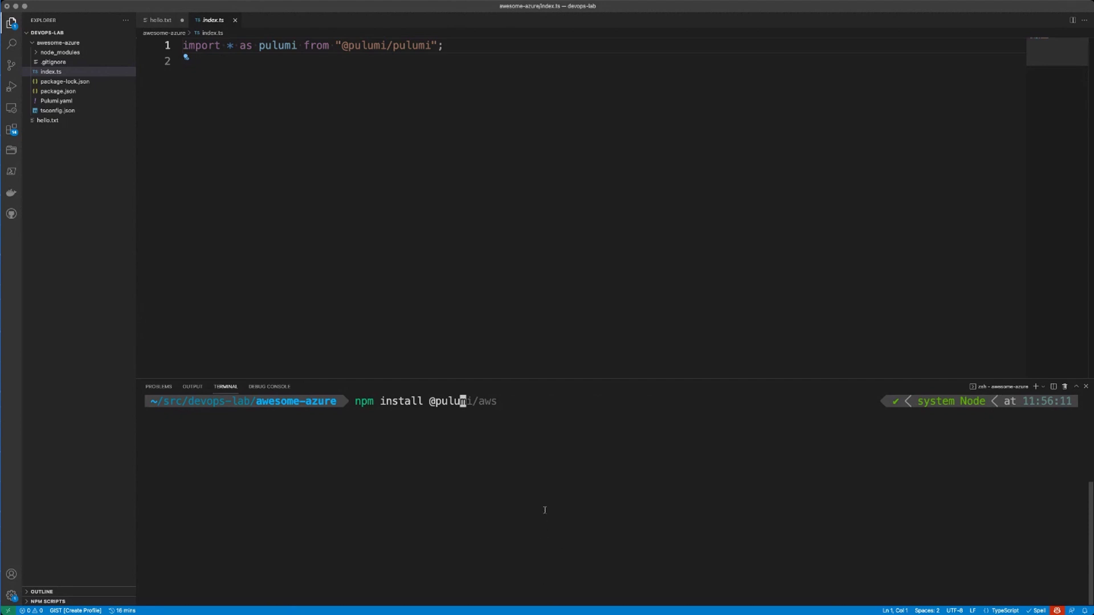
key(Right)
text(-n)
key(BackSpace)
key(BackSpace)
key(BackSpace)
text(z)
key(Right)
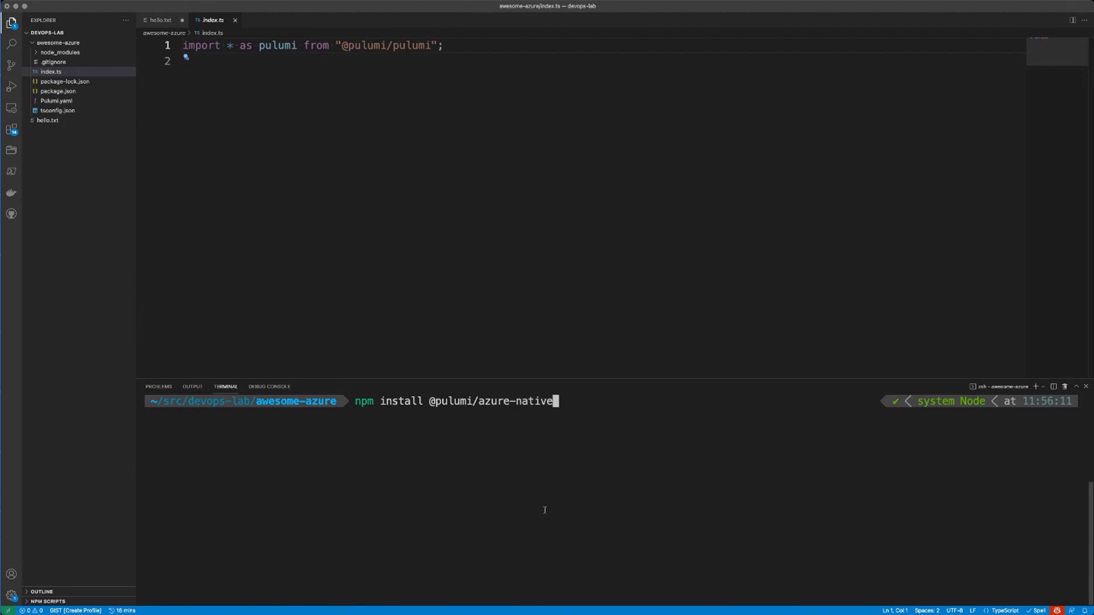
key(Return)
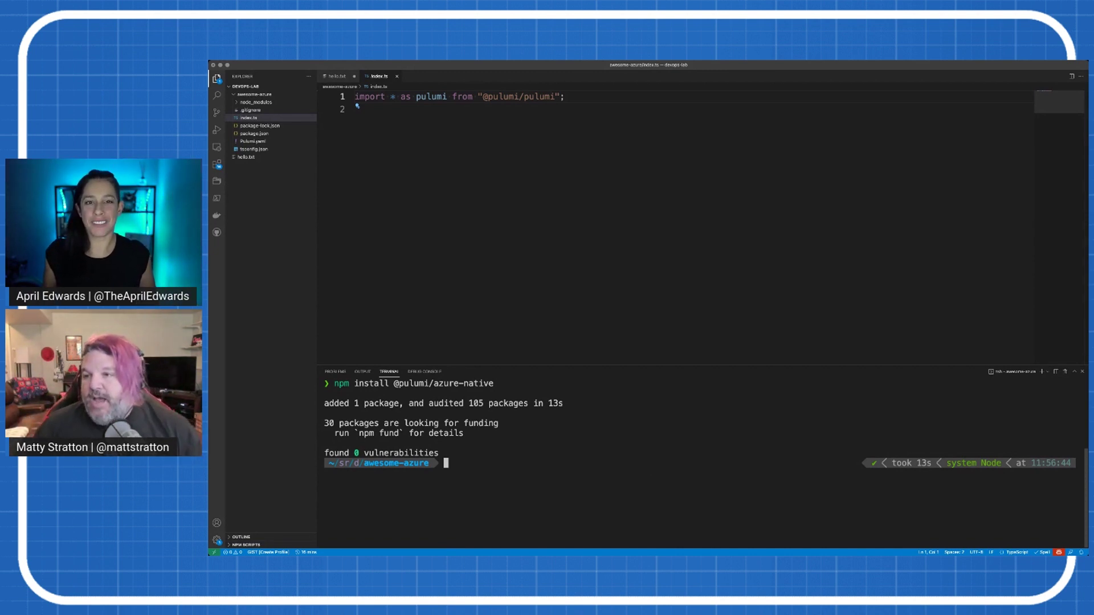
Add the azure-native compute, network and resources imports to index.ts.
click(615, 230)
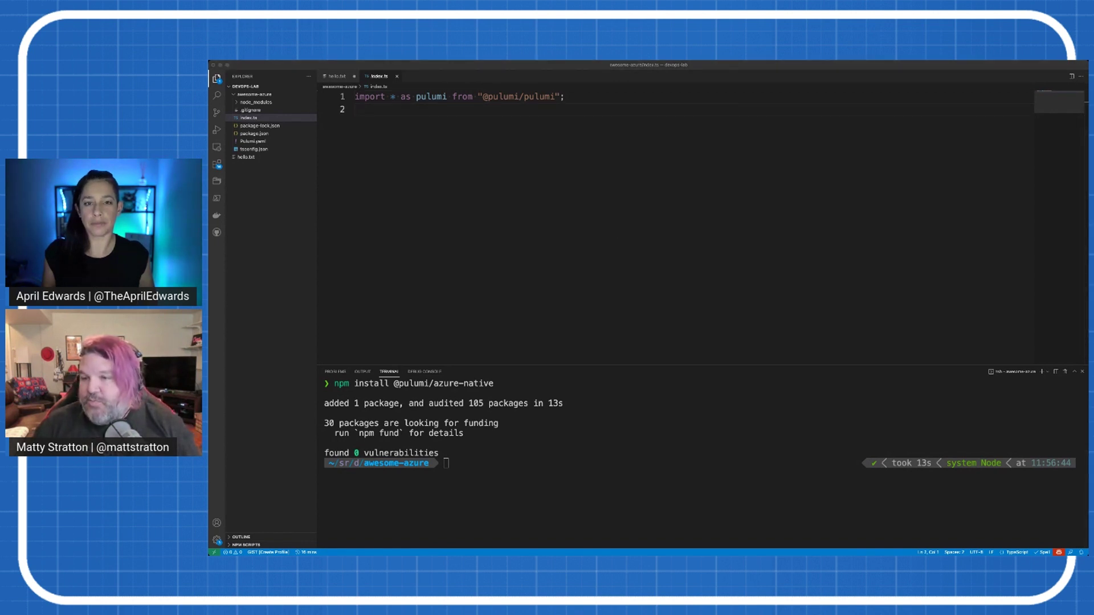
click(603, 182)
text(import * as compute from "@pulumi/azure-native/compute"; import * as network from "@pulumi/azure-native/network"; import * as resources from "@pulumi/azure-native/resources";)
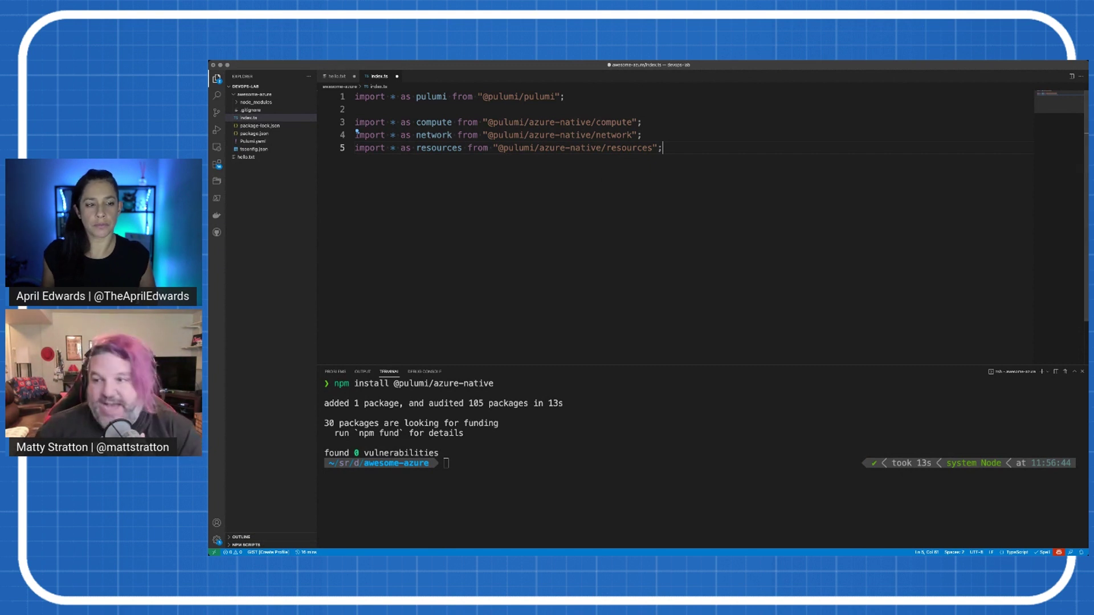
Add the pulumi.Config block reading the username and a requireSecret password.
click(650, 200)
key(ctrl+v)
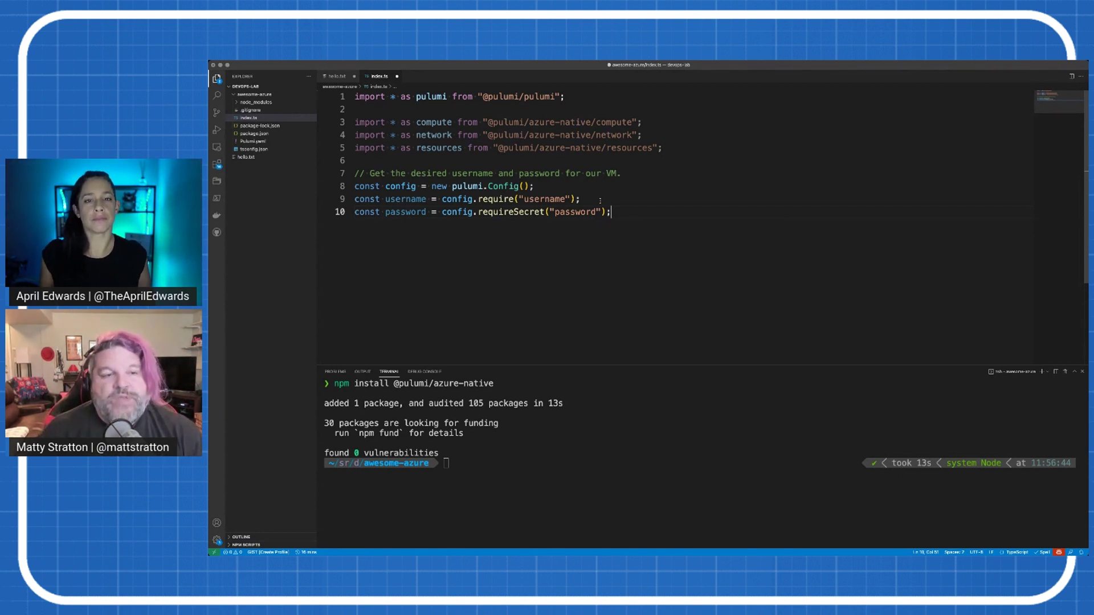
double_click(526, 212)
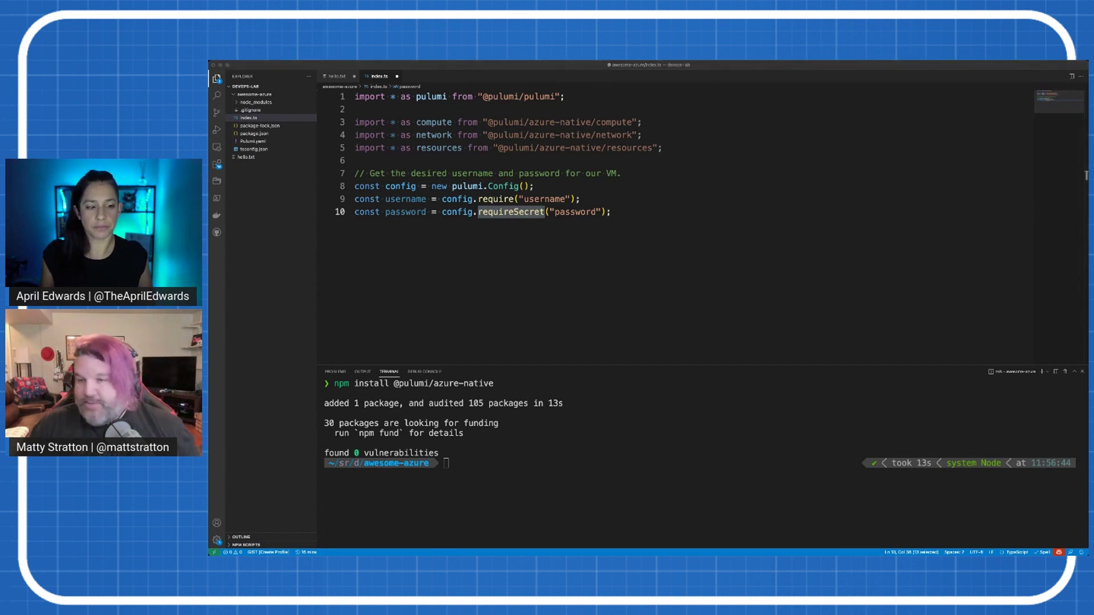
Add the shared server-rg ResourceGroup line to index.ts.
click(697, 260)
text(// All resources will share a resource group. const resourceGroupName = new resources.ResourceGroup("server-rg").name;)
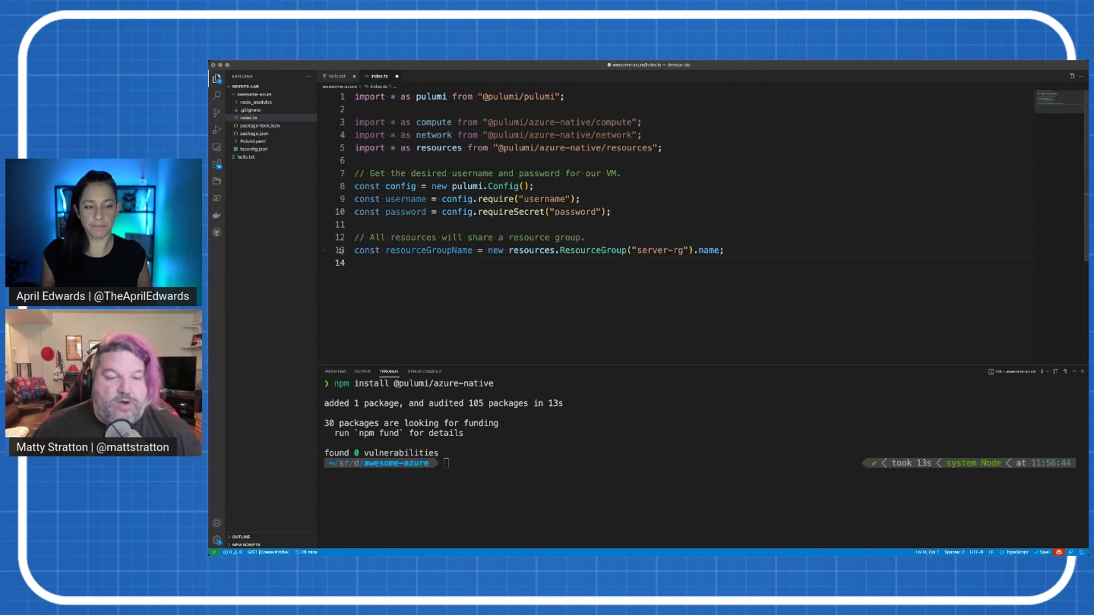
drag(684, 250, 647, 250)
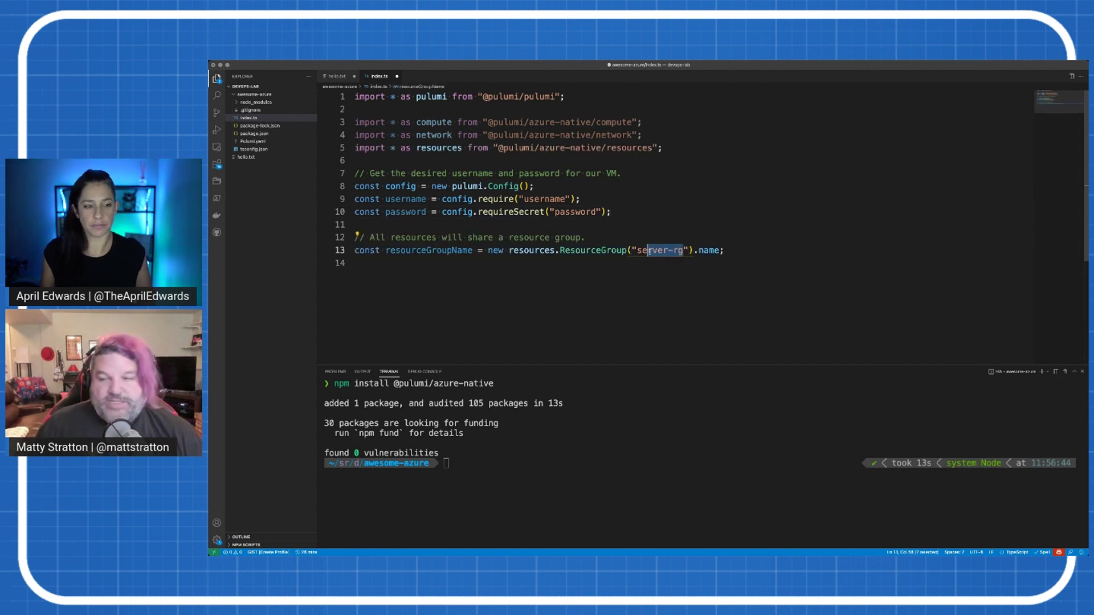
click(649, 251)
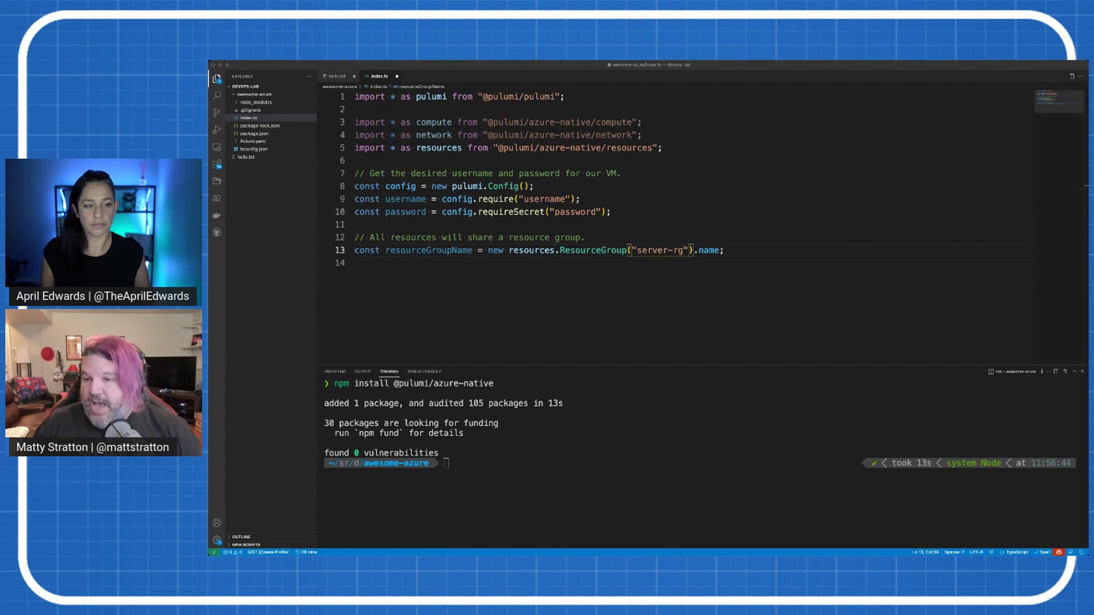
Add the server-network virtual network with its default 10.0.1.0/24 subnet.
click(580, 330)
key(Return)
text(// Create a network and subnet for all VMs. const virtualNetwork = new network.VirtualNetwork("server-network", {   resourceGroupName,   addressSpace: { addressPrefixes: ["10.0.0.0/16"] },   subnets: [{       name: "default",       addressPrefix: "10.0.1.0/24",   }], });)
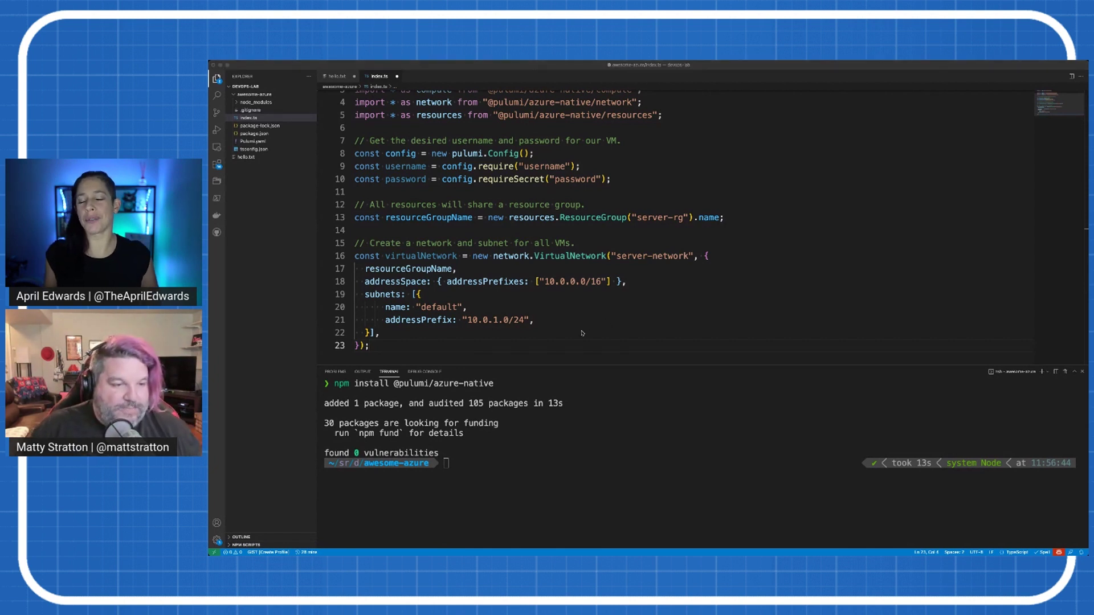
text(// Now allocate a public IP and assign it to our NIC. const publicIp = new network.PublicIPAddress("server-ip", {   resourceGroupName,   publicIPAllocationMethod: network.IPAllocationMethod.Dynamic, });)
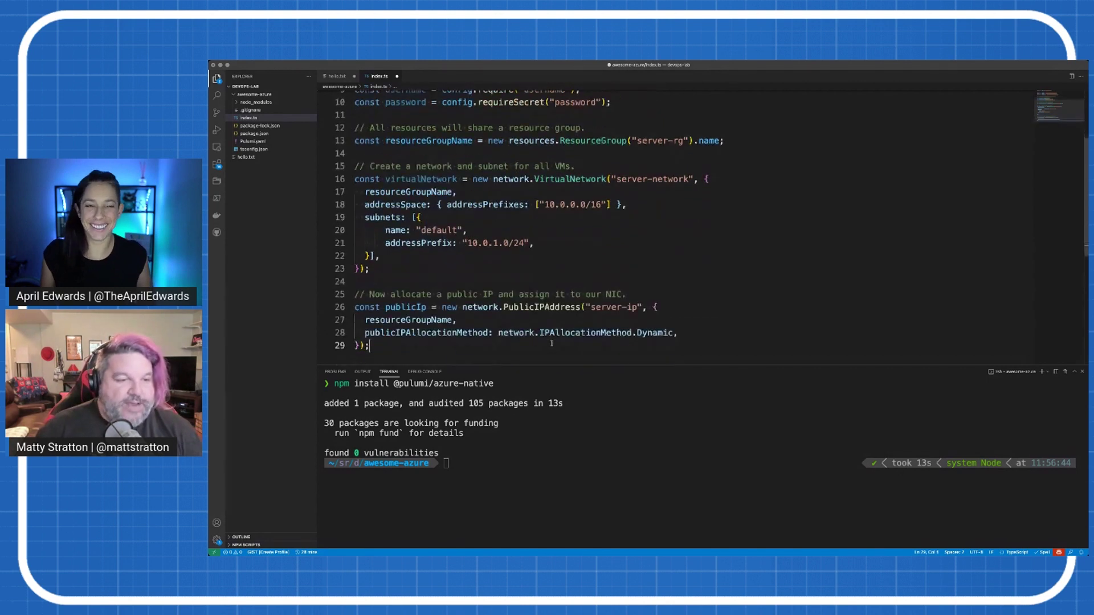
scroll(513, 299, down, 2)
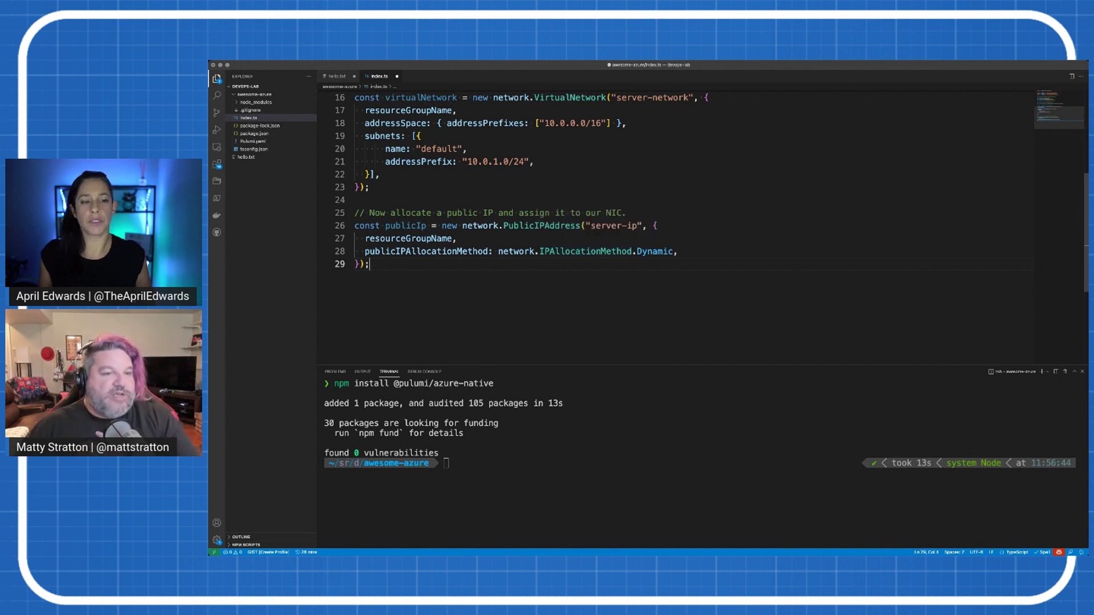
mouse_move(477, 226)
scroll(472, 219, up, 5)
scroll(472, 219, up, 1)
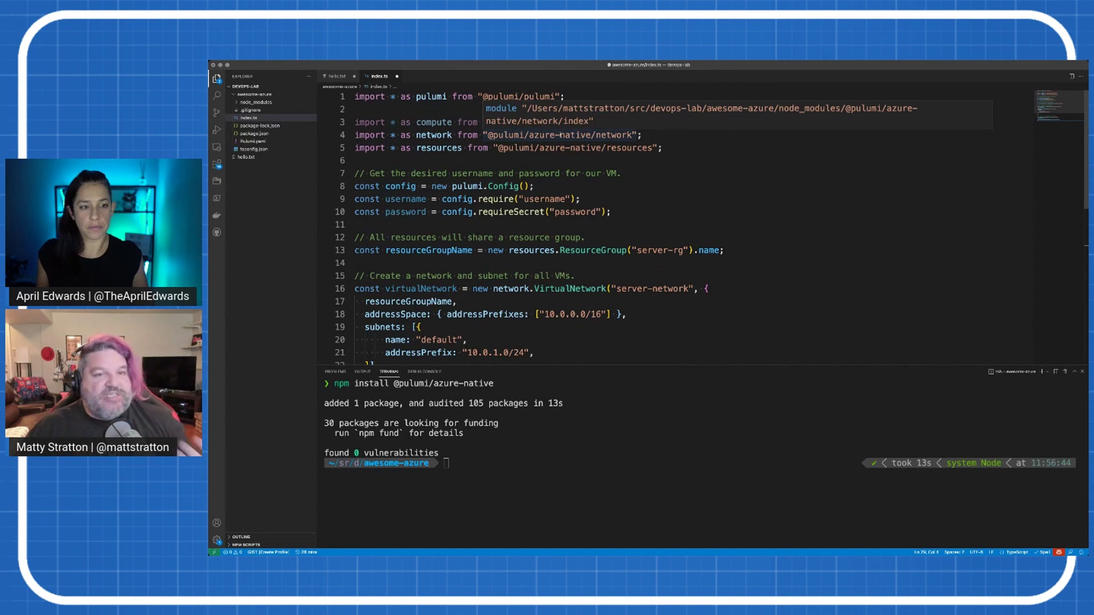
scroll(560, 135, down, 1)
scroll(560, 135, down, 3)
scroll(560, 135, down, 4)
scroll(560, 135, down, 1)
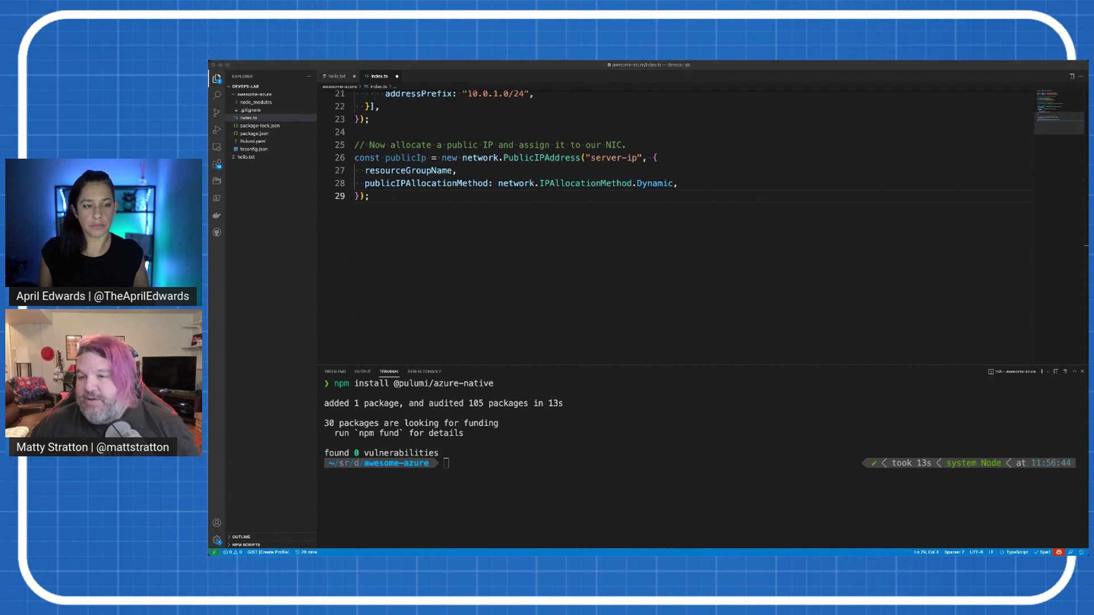
Add the server-nic network interface block and the initScript bash template after it.
click(527, 260)
text(const networkInterface = new network.NetworkInterface("server-nic", {   resourceGroupName,   ipConfigurations: [{     name: "webserveripcfg",     subnet: { id: virtualNetwork.subnets[0].id },     privateIPAllocationMethod: network.IPAllocationMethod.Dynamic,     publicIPAddress: { id: publicIp.id },   }], });)
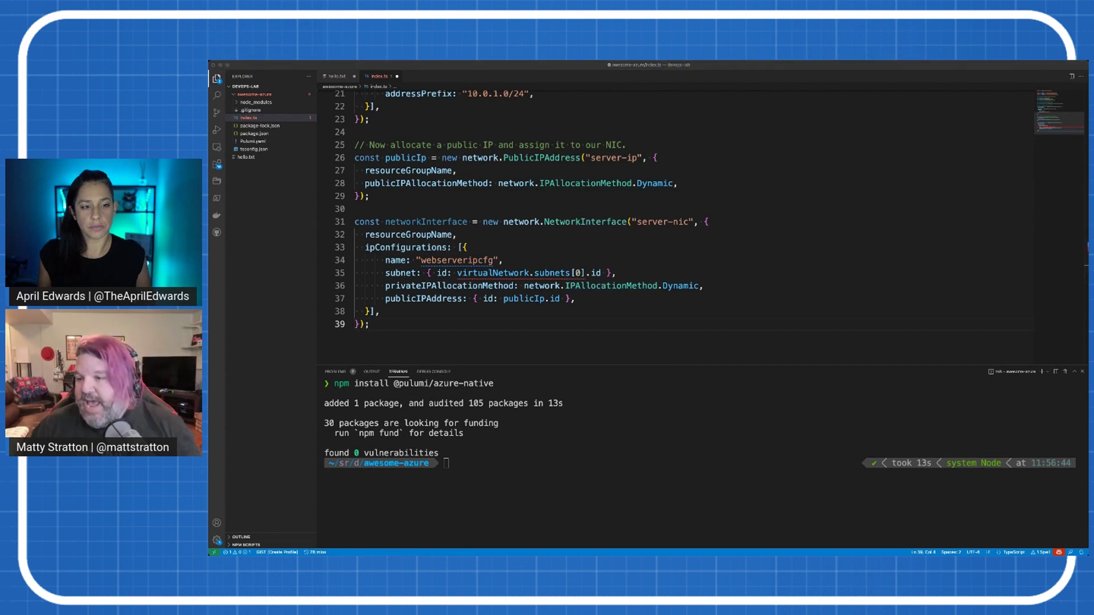
click(597, 328)
key(Return)
key(Return)
text(const initScript = `#!/bin/bash\n echo "Hello, April!" > index.html nohup python -m SimpleHTTPServer 80 &`;)
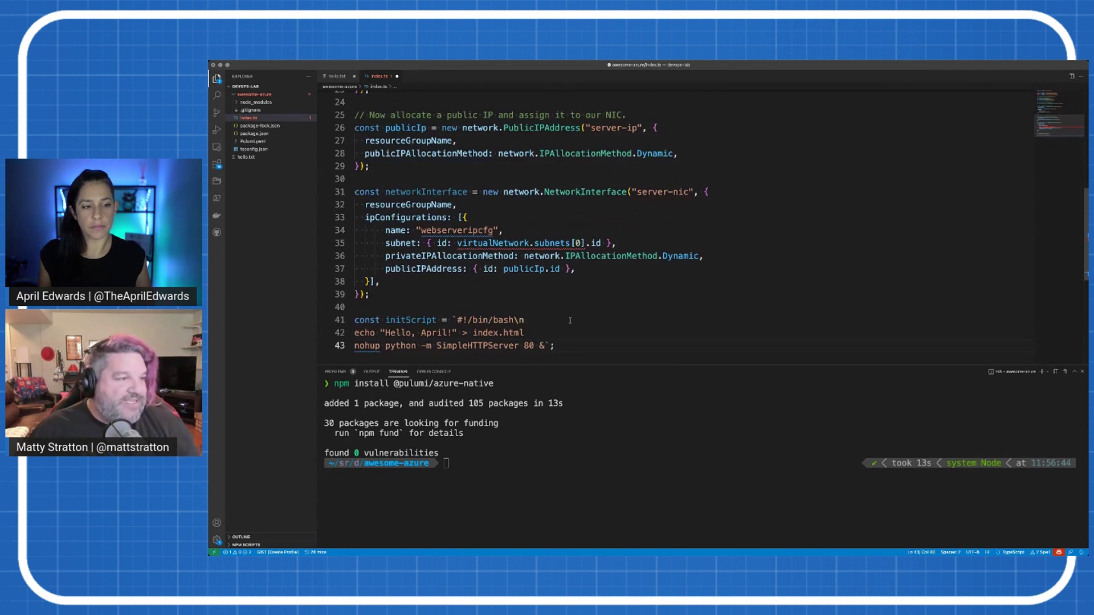
scroll(569, 319, down, 2)
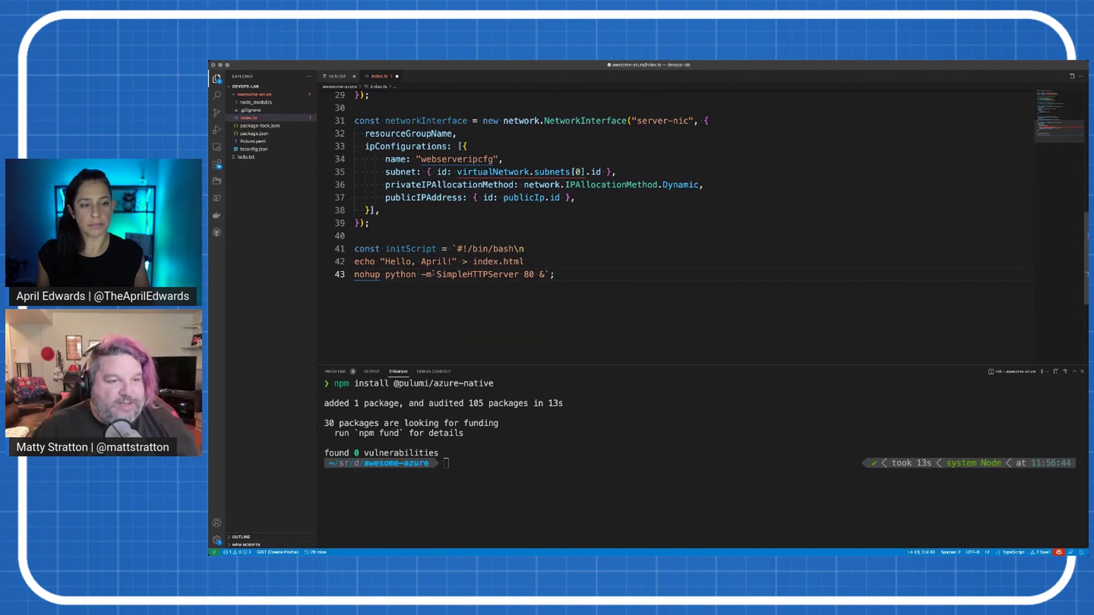
scroll(433, 274, down, 2)
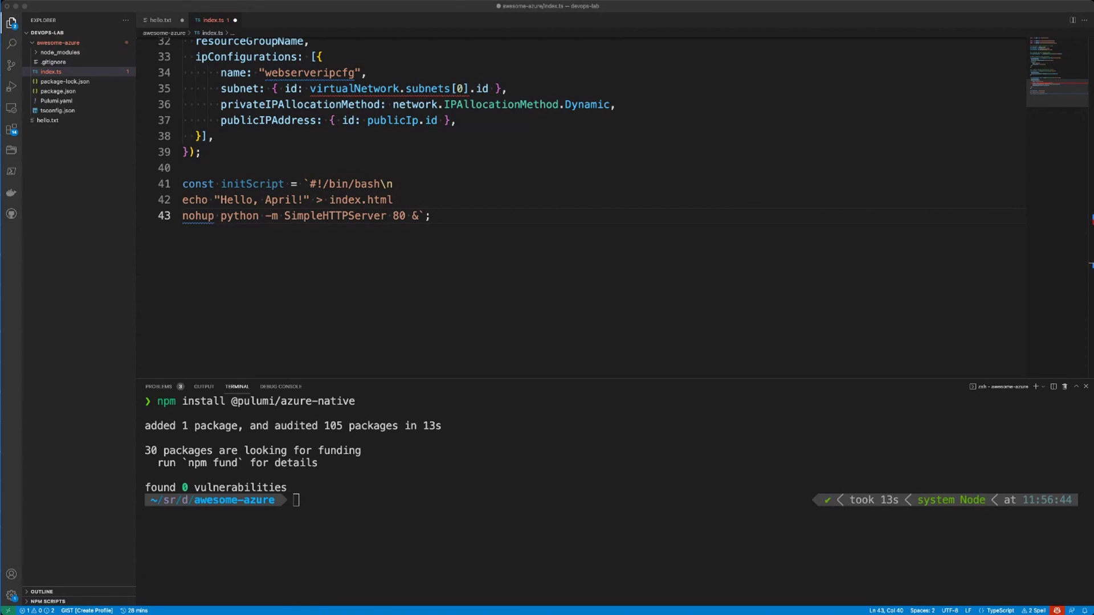
Add the server-vm Standard_A0 Ubuntu VM using the NIC and initScript, then review the script.
key(Return)
key(ctrl+v)
scroll(377, 323, up, 8)
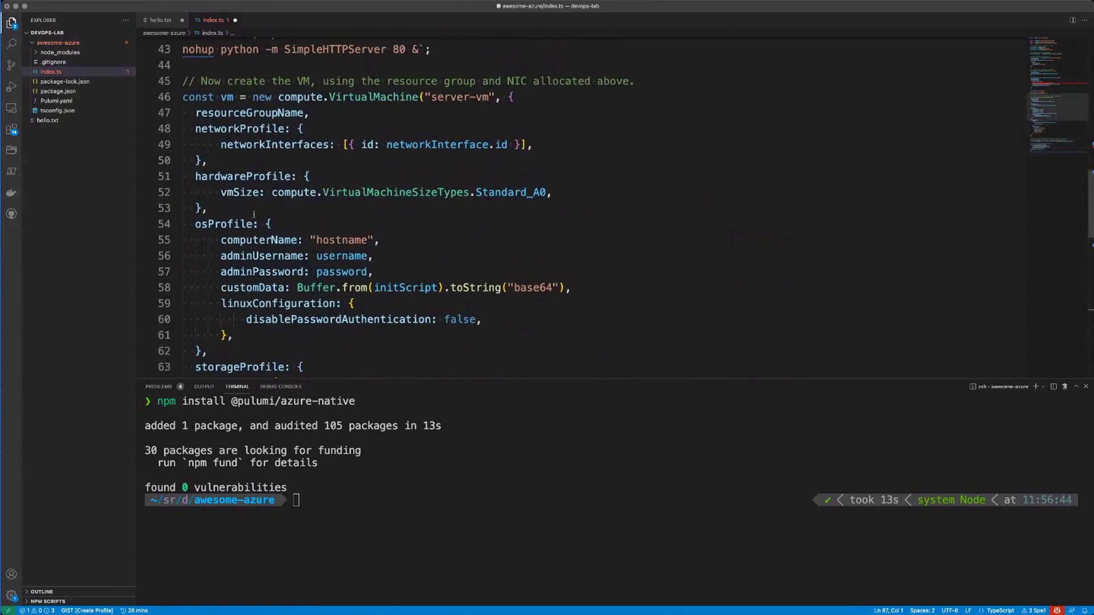
scroll(253, 215, up, 2)
scroll(253, 214, up, 1)
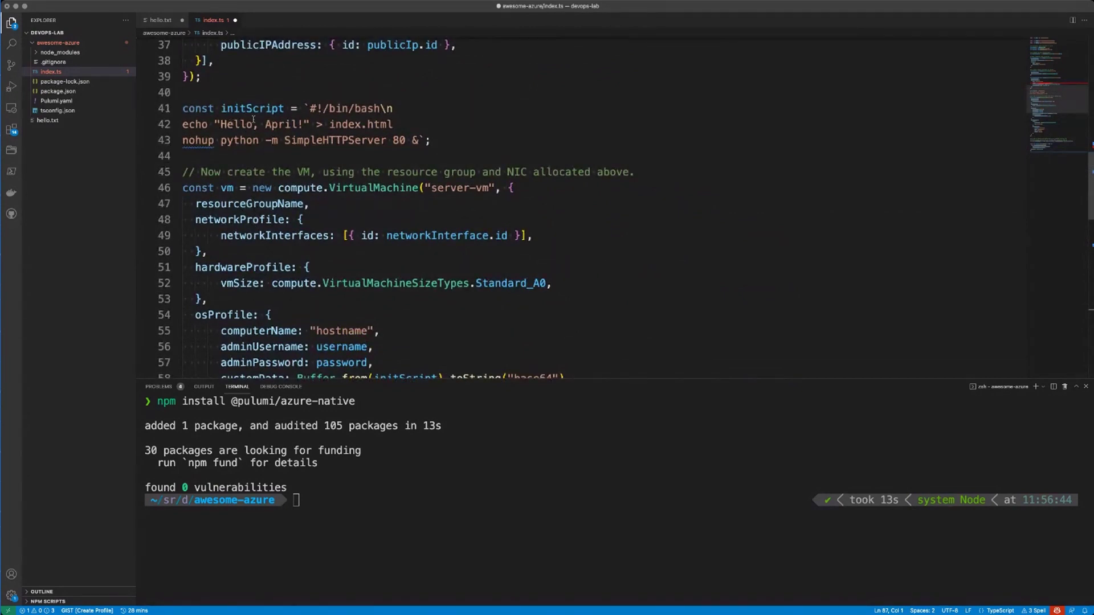
scroll(303, 217, down, 2)
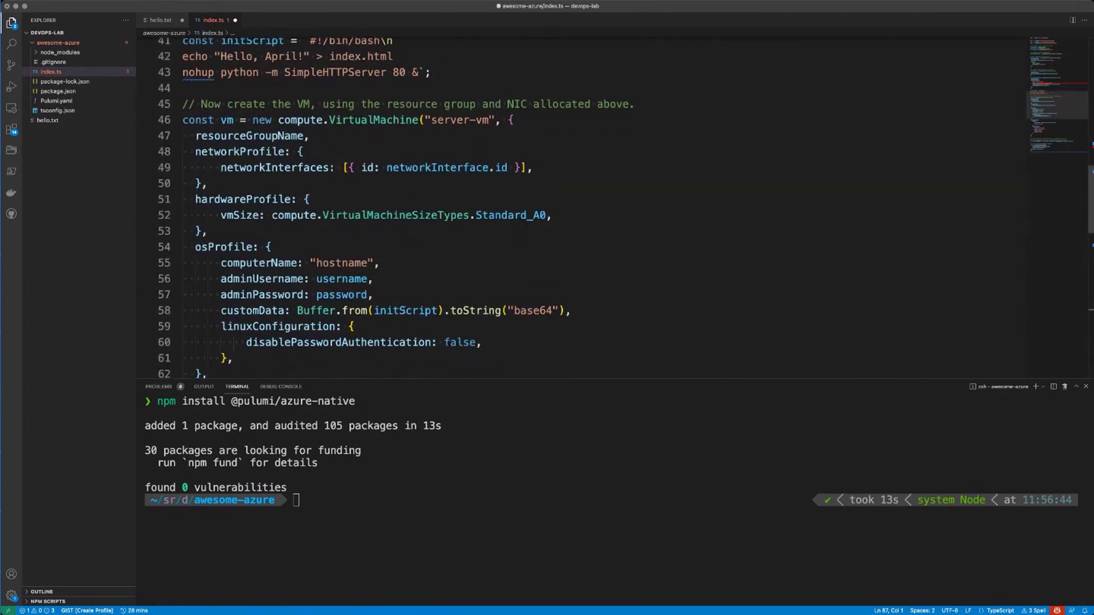
double_click(402, 311)
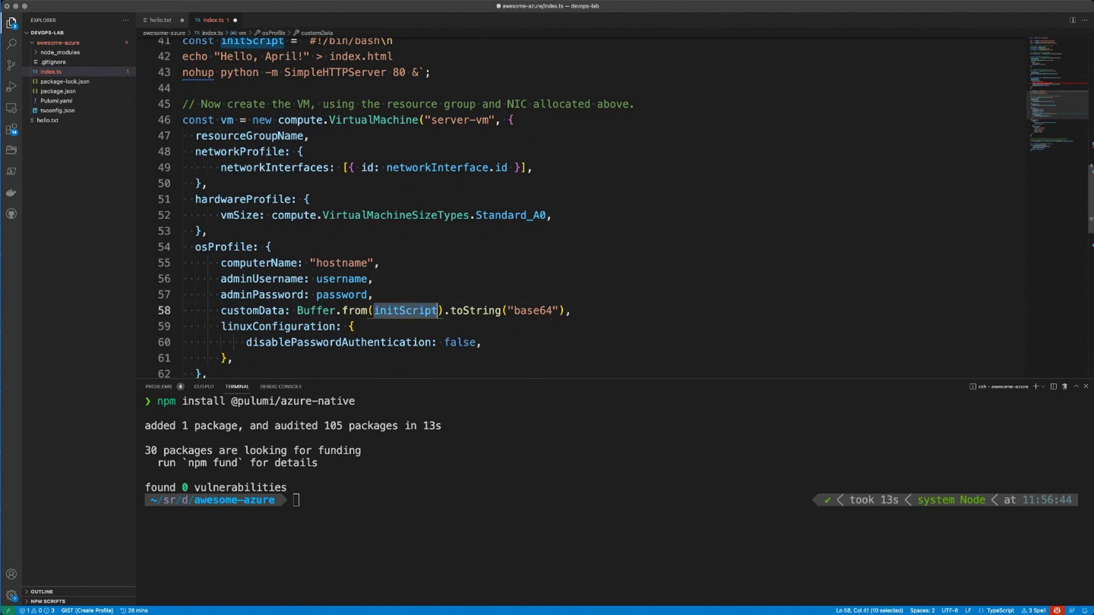
scroll(385, 293, up, 2)
drag(391, 124, 180, 124)
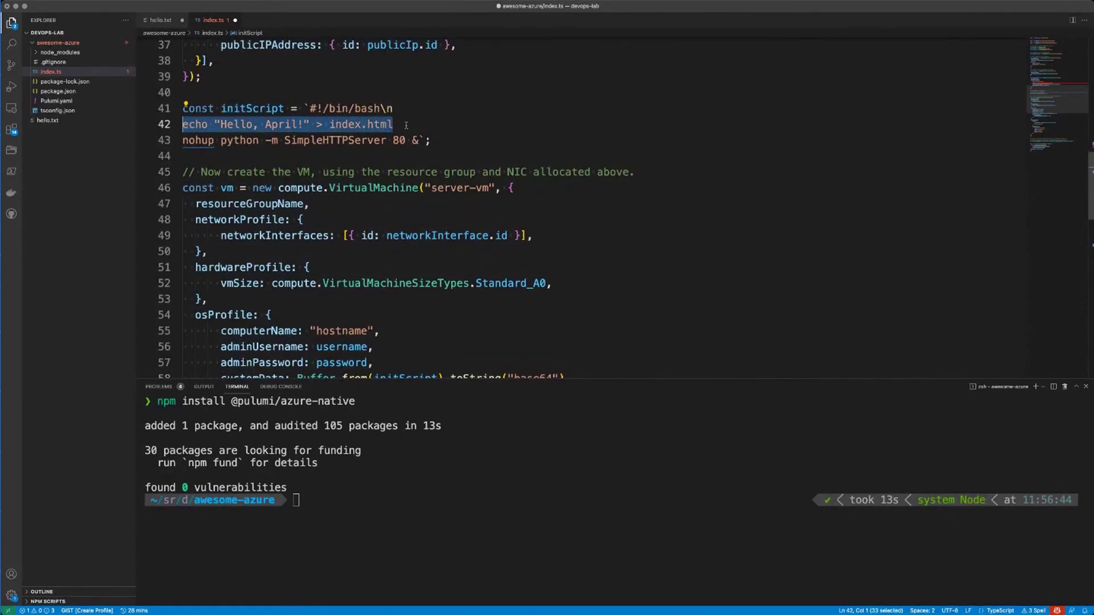
click(399, 124)
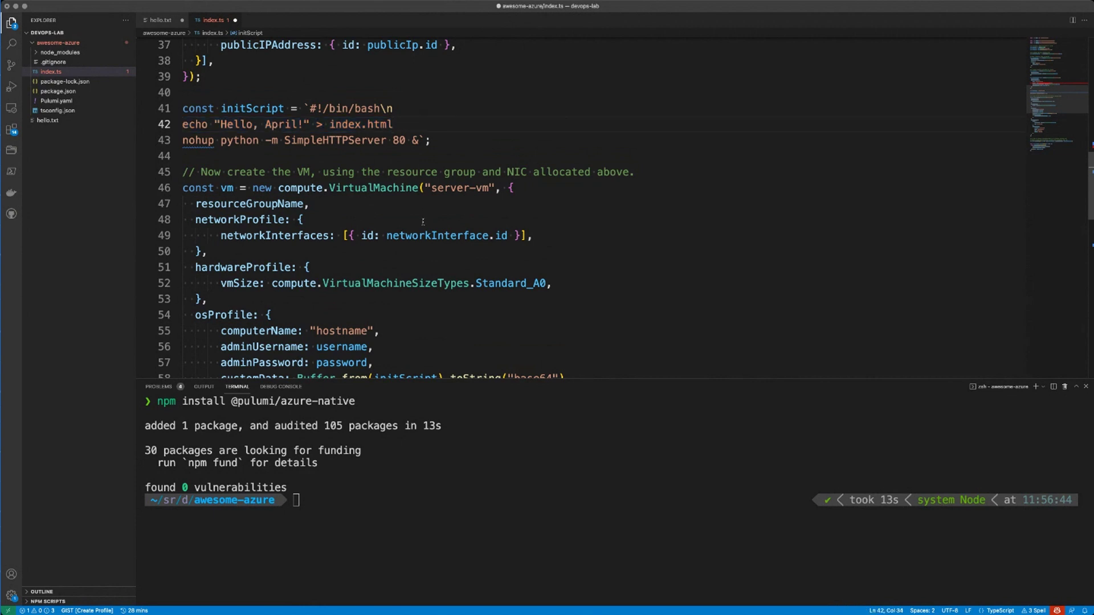
scroll(422, 221, down, 3)
scroll(422, 221, down, 2)
scroll(422, 222, down, 1)
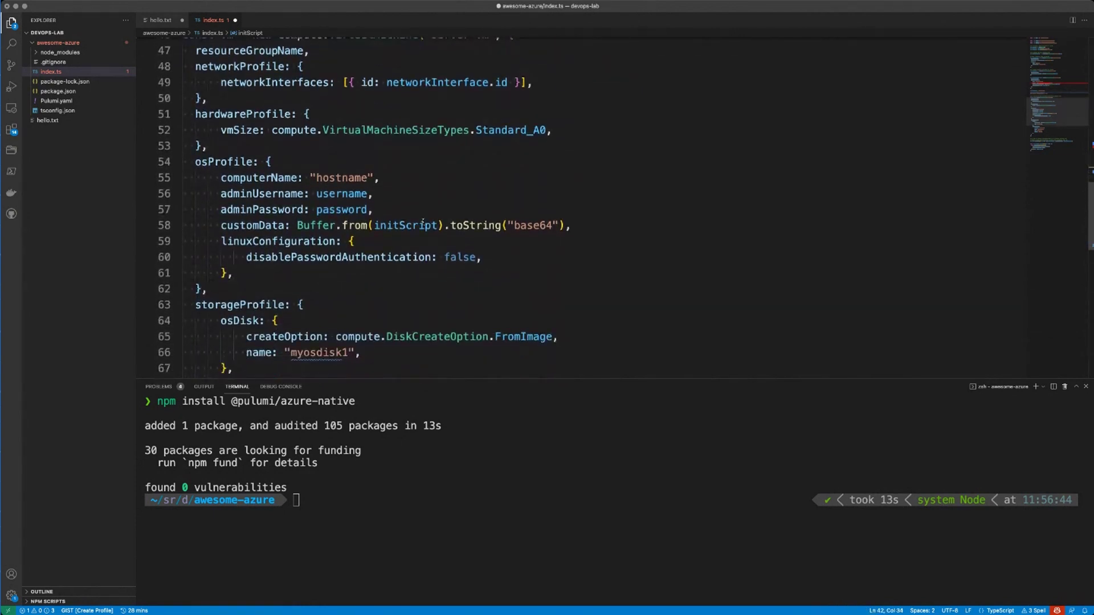
scroll(422, 224, down, 1)
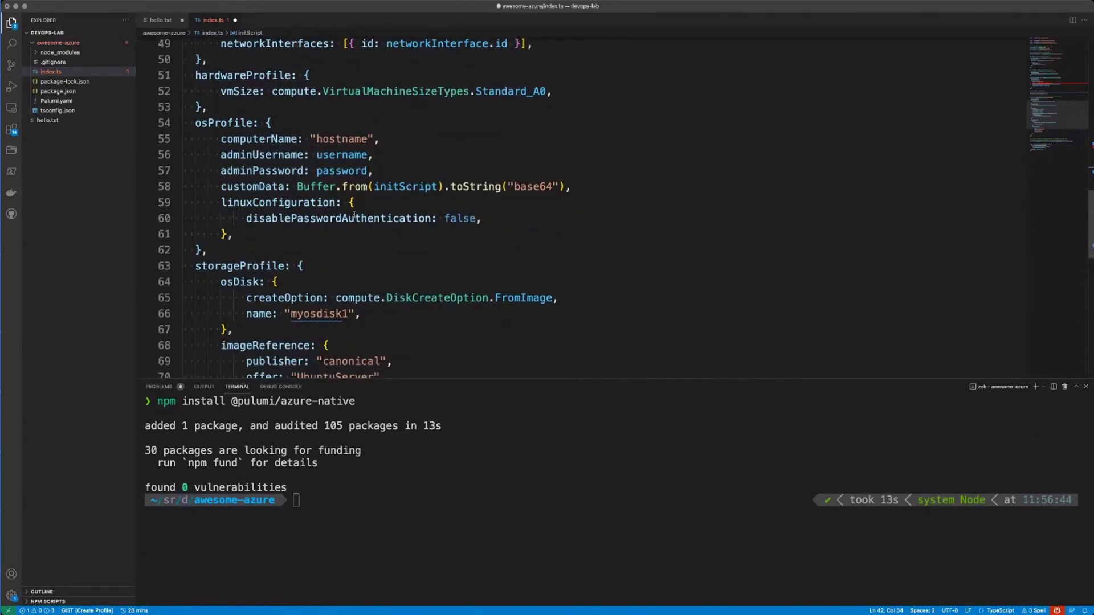
scroll(355, 216, up, 3)
scroll(354, 215, up, 4)
scroll(355, 215, up, 3)
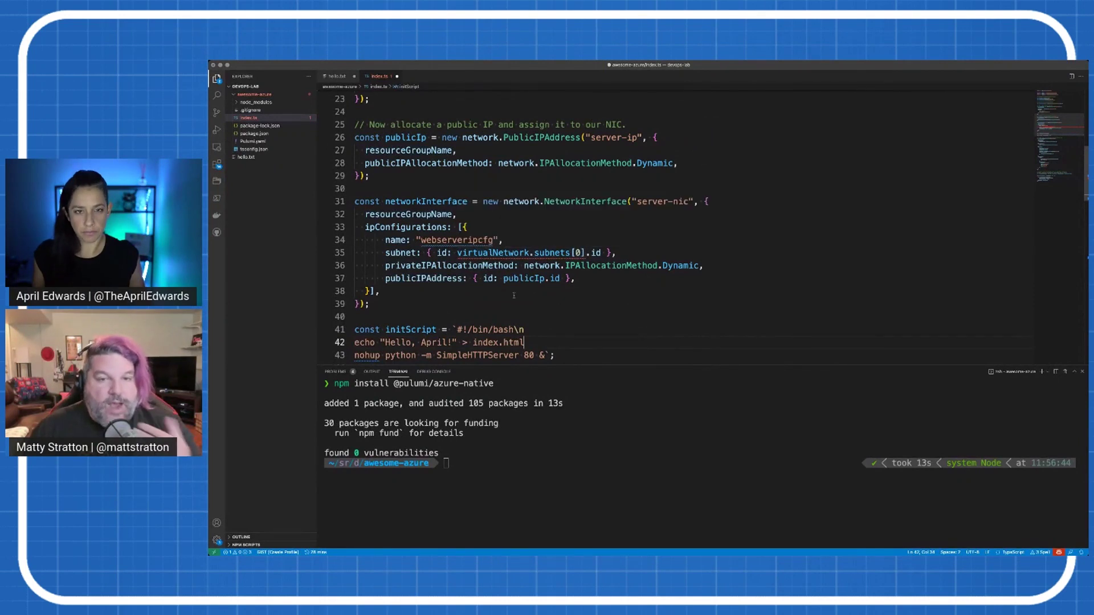
scroll(517, 299, up, 1)
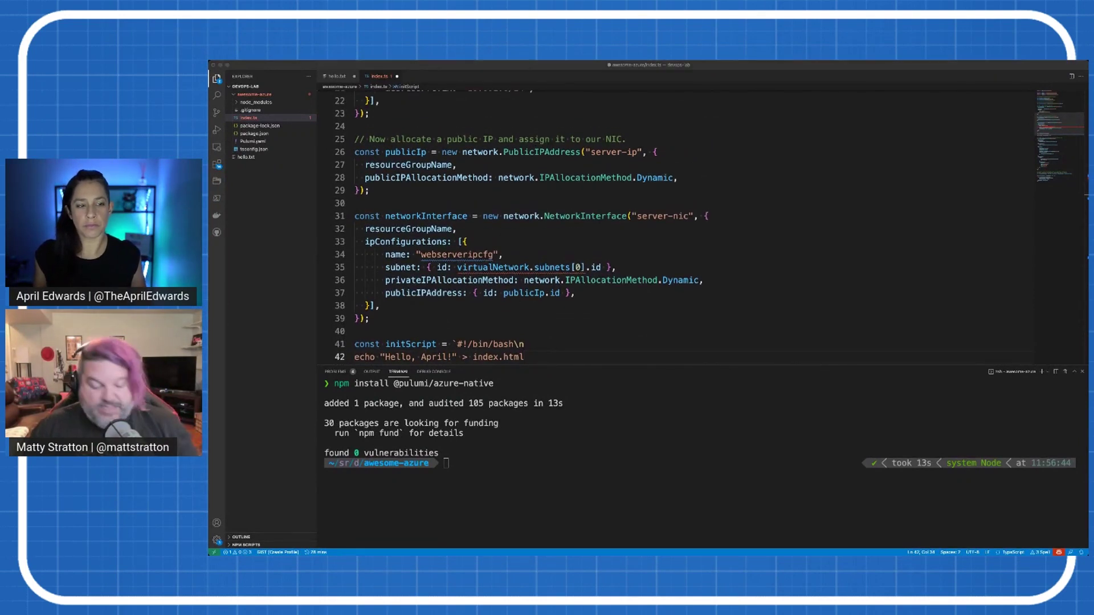
click(905, 237)
Overwrite all of index.ts with the pasted 89-line webserver program and save it.
key(ctrl+a)
key(BackSpace)
key(ctrl+v)
scroll(658, 255, up, 10)
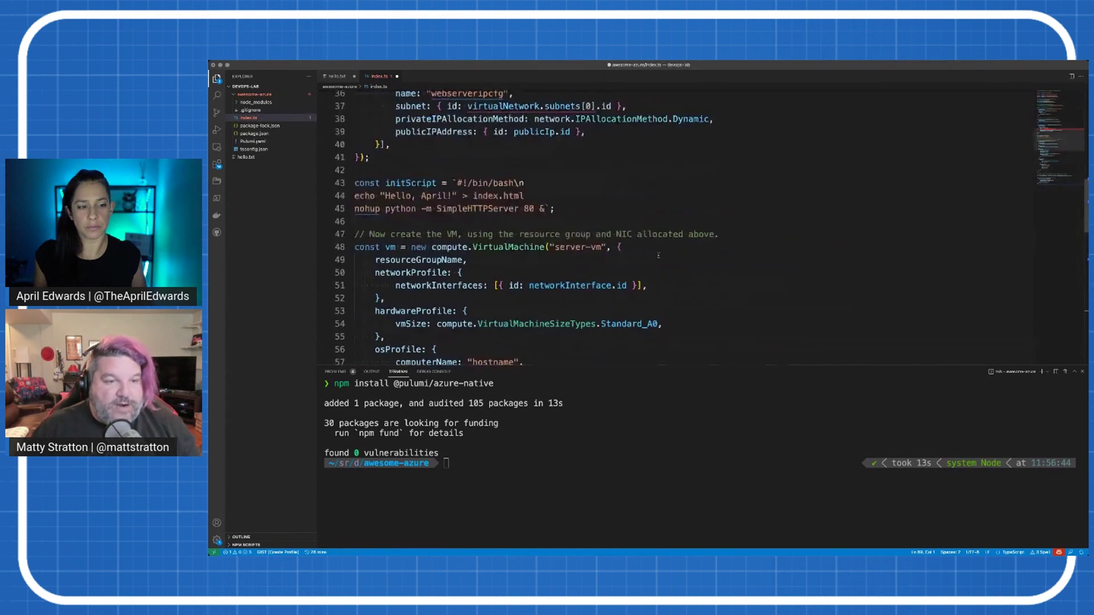
scroll(658, 255, up, 2)
scroll(658, 254, up, 2)
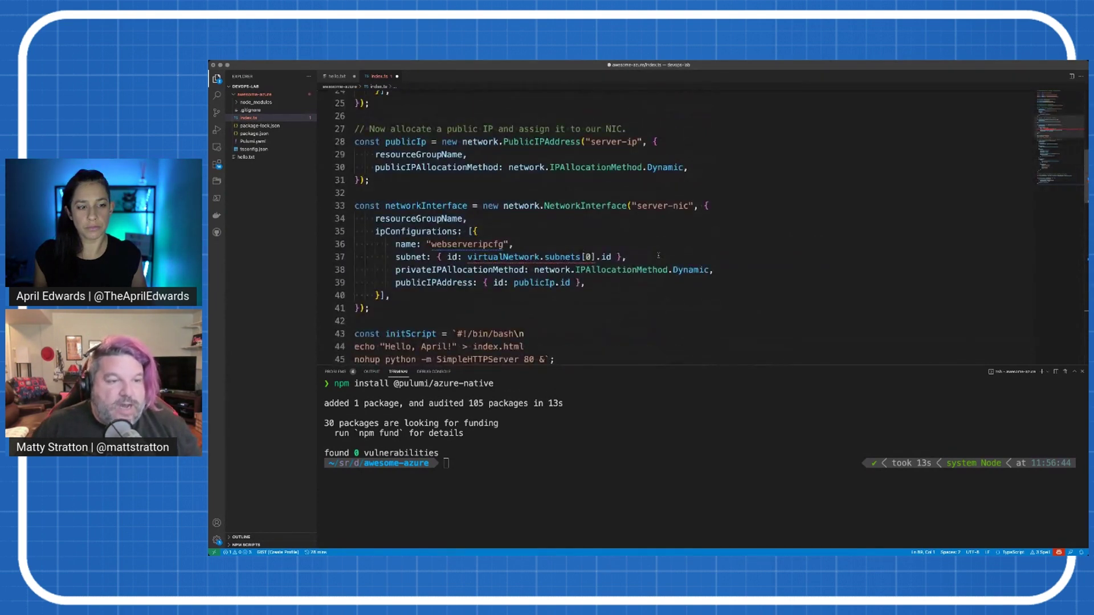
mouse_move(503, 257)
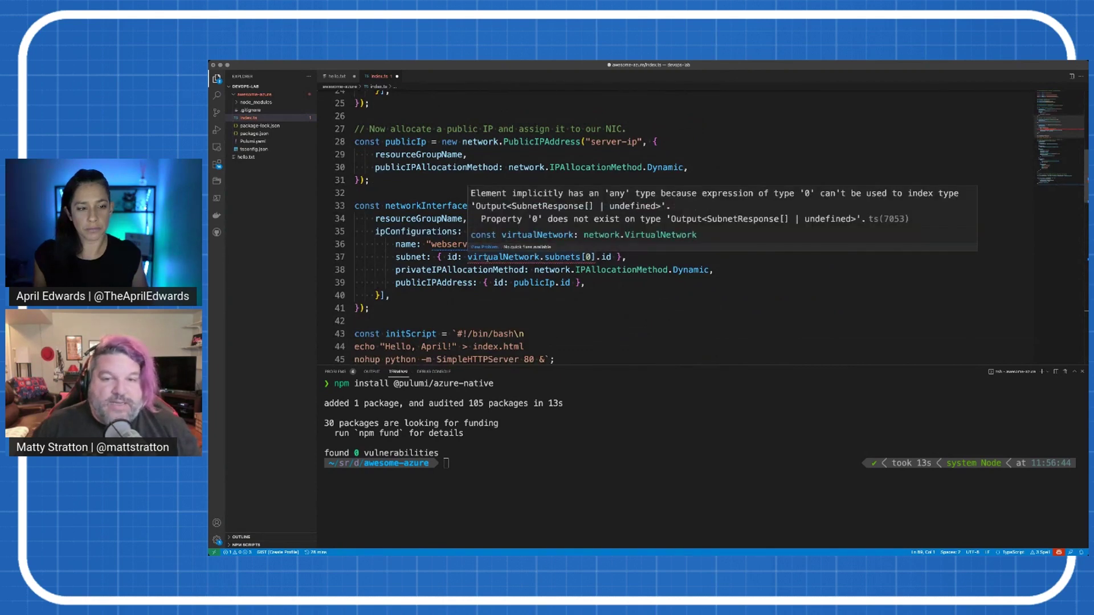
scroll(483, 258, up, 4)
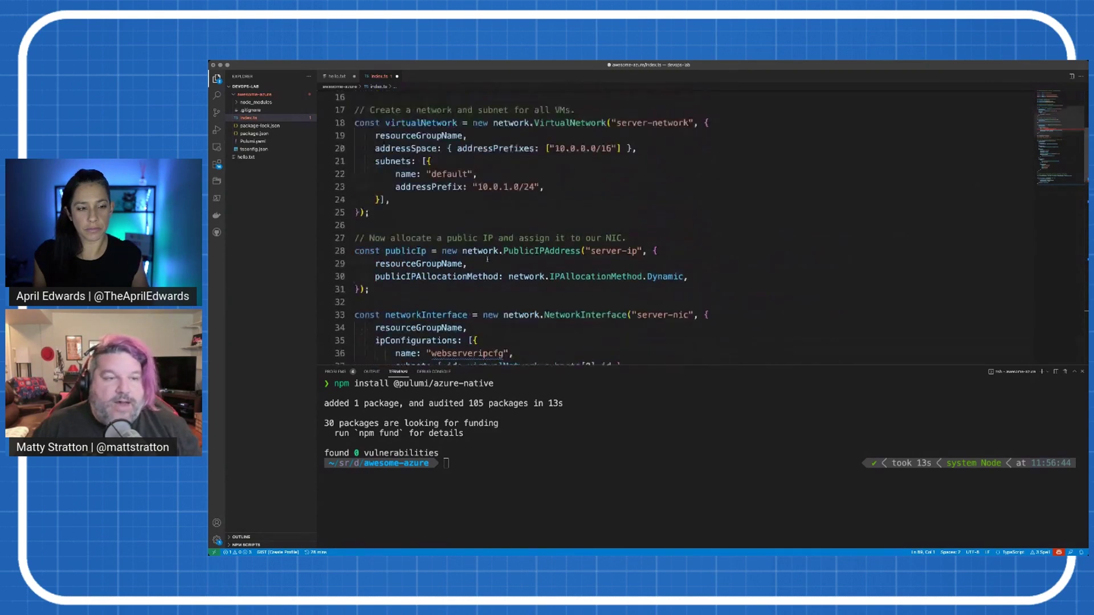
scroll(488, 261, up, 4)
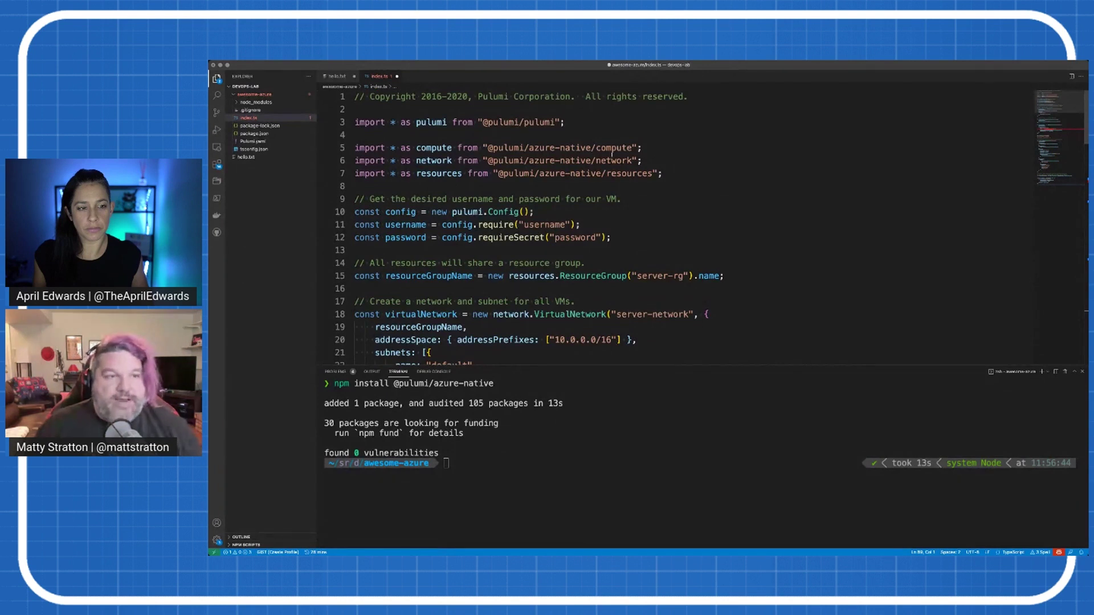
key(ctrl+s)
click(513, 488)
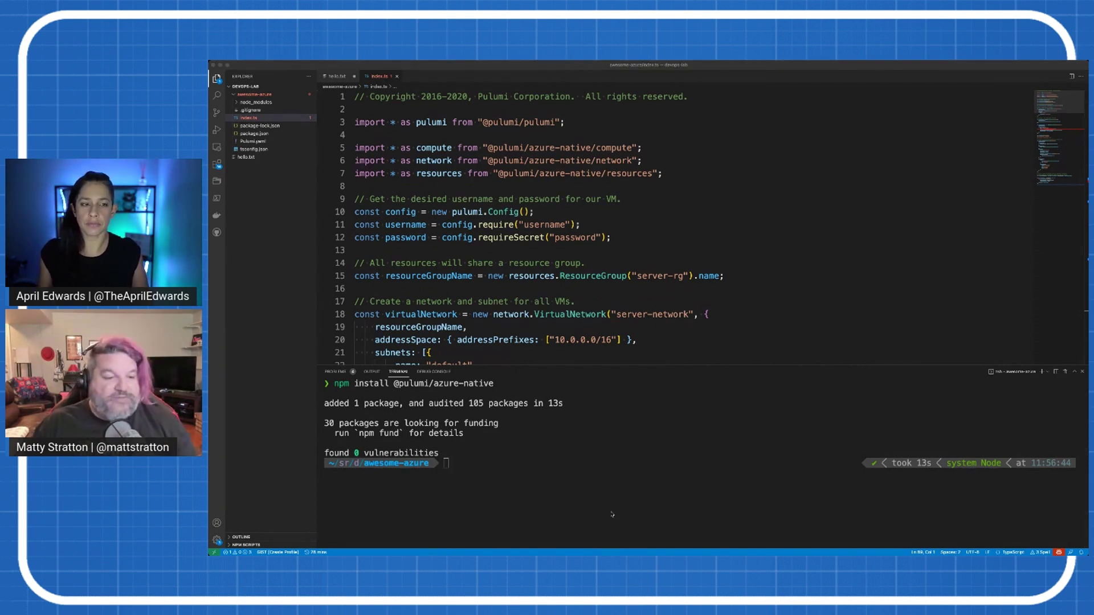
click(553, 512)
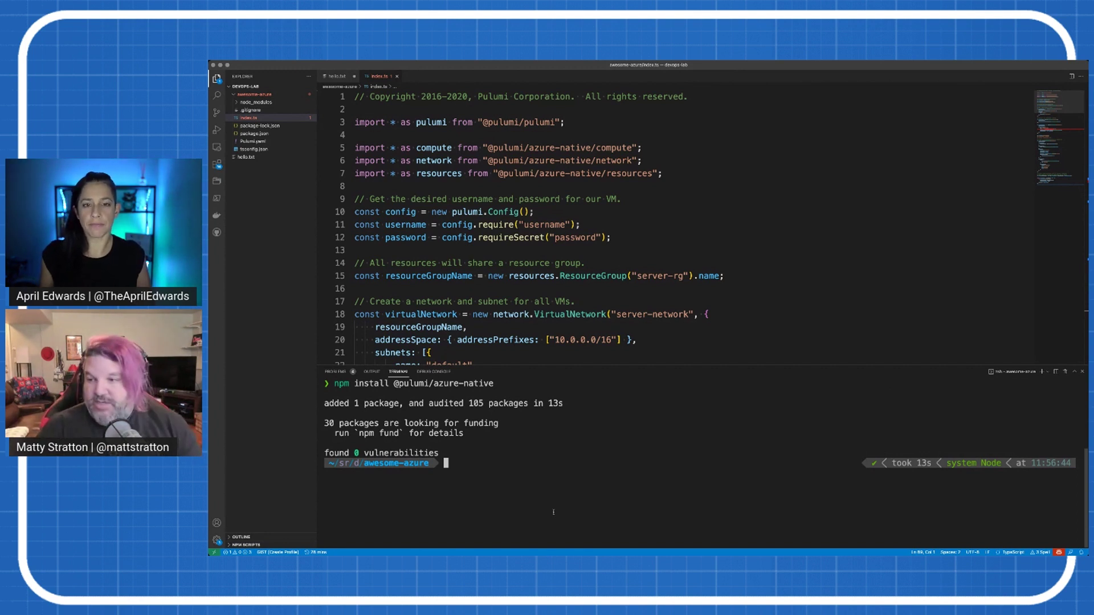
text(pulumi conc)
Run pulumi config set azure-native:location westus and verify it in Pulumi.dev.yaml.
key(BackSpace)
text(fig set )
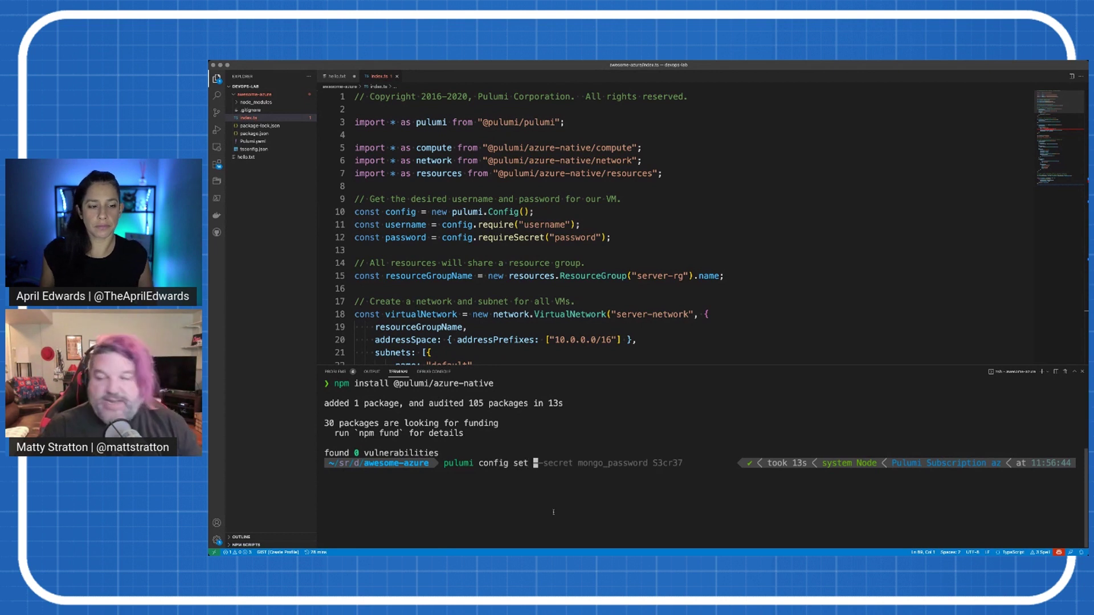
text(azure)
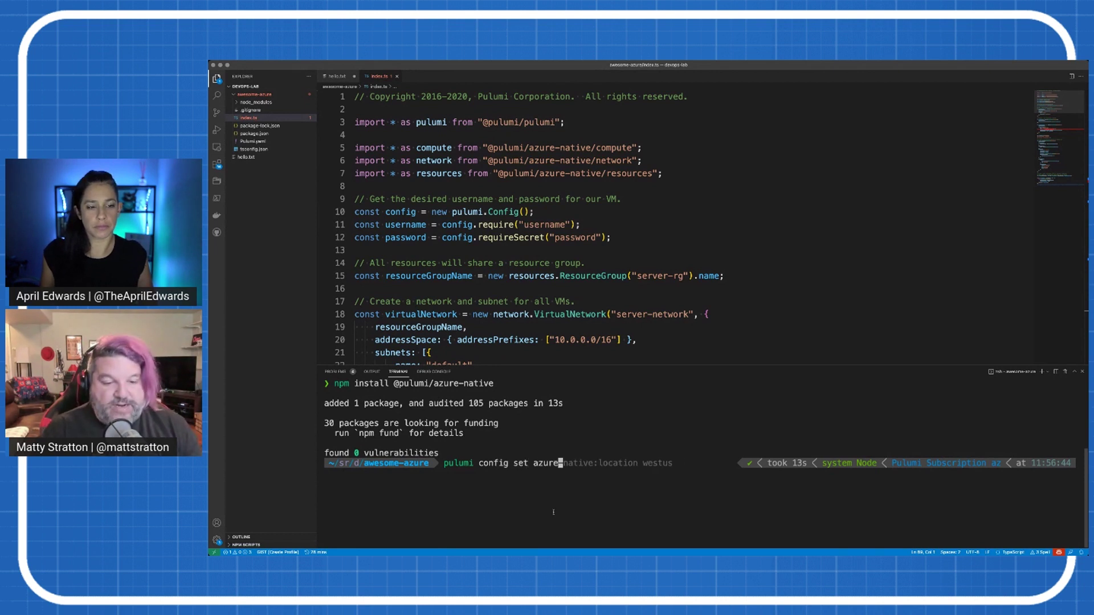
key(Right)
key(Return)
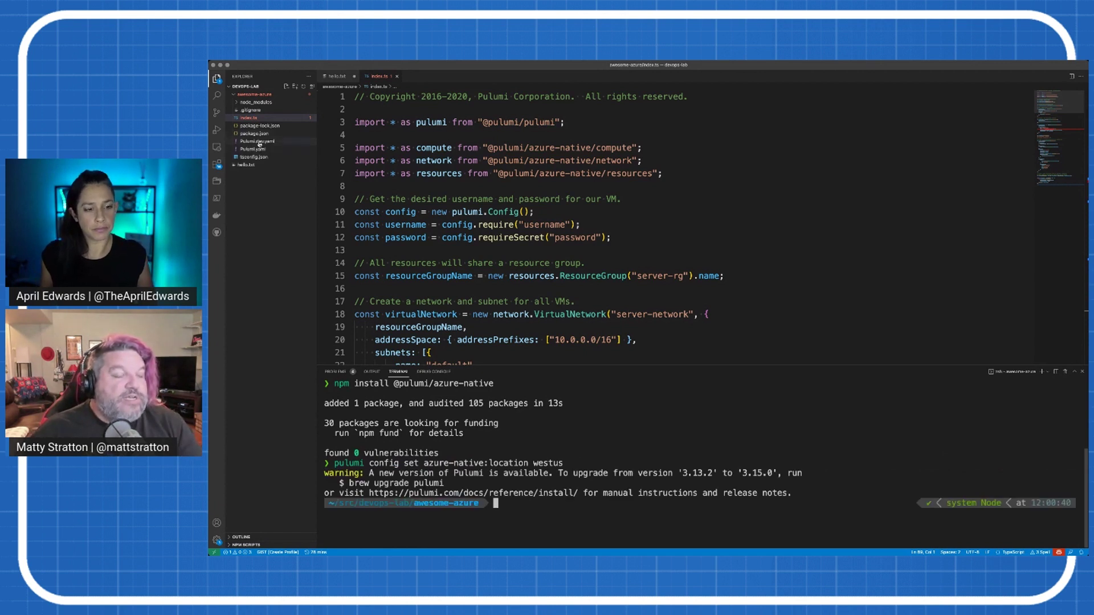
click(259, 140)
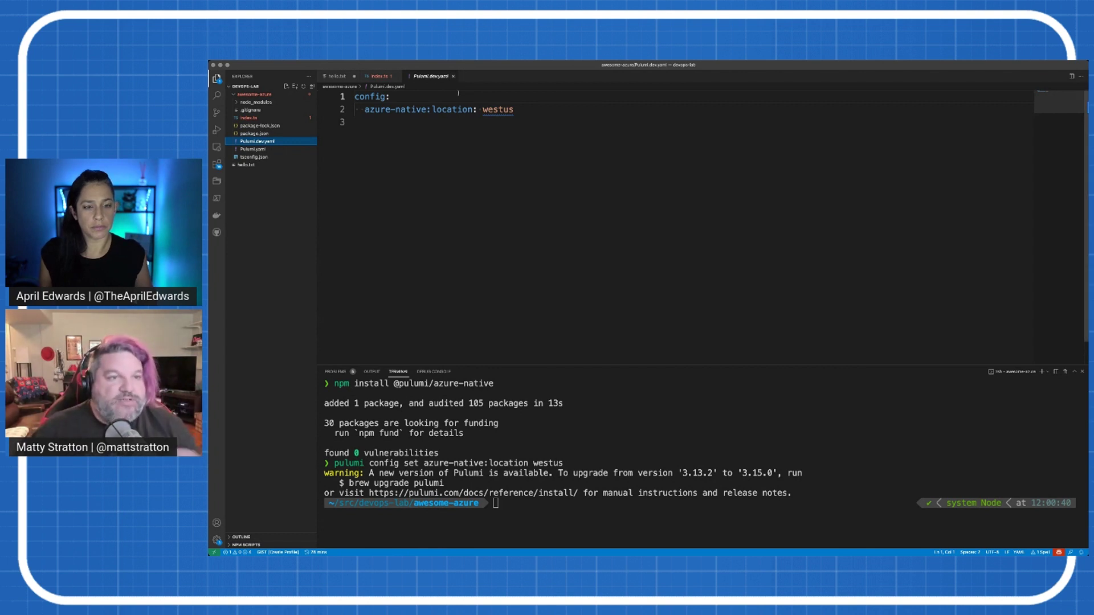
click(454, 77)
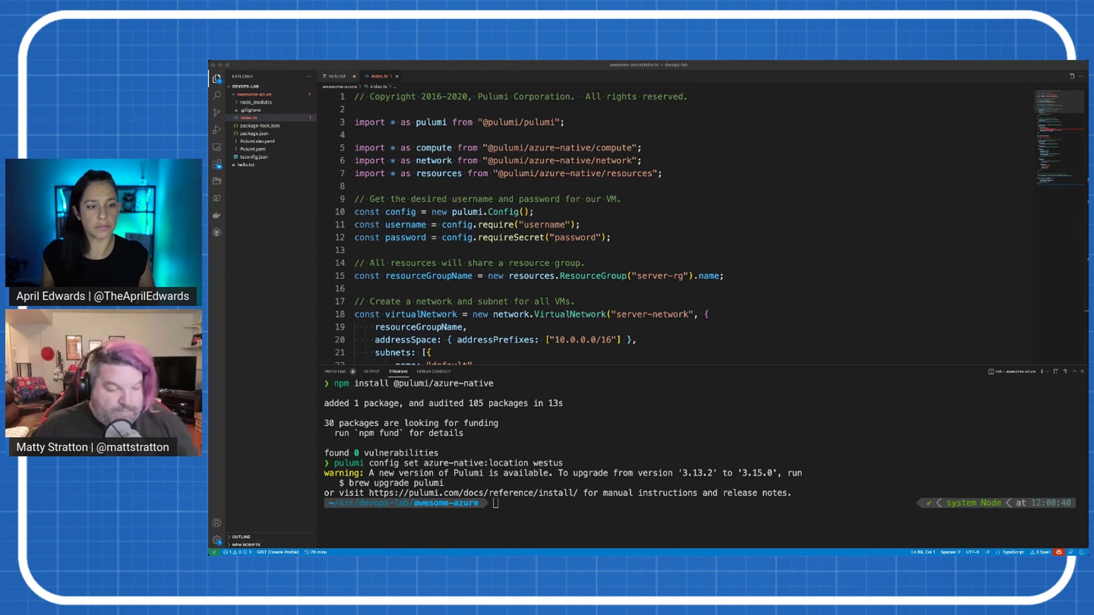
text(pulumi config set username webmaster)
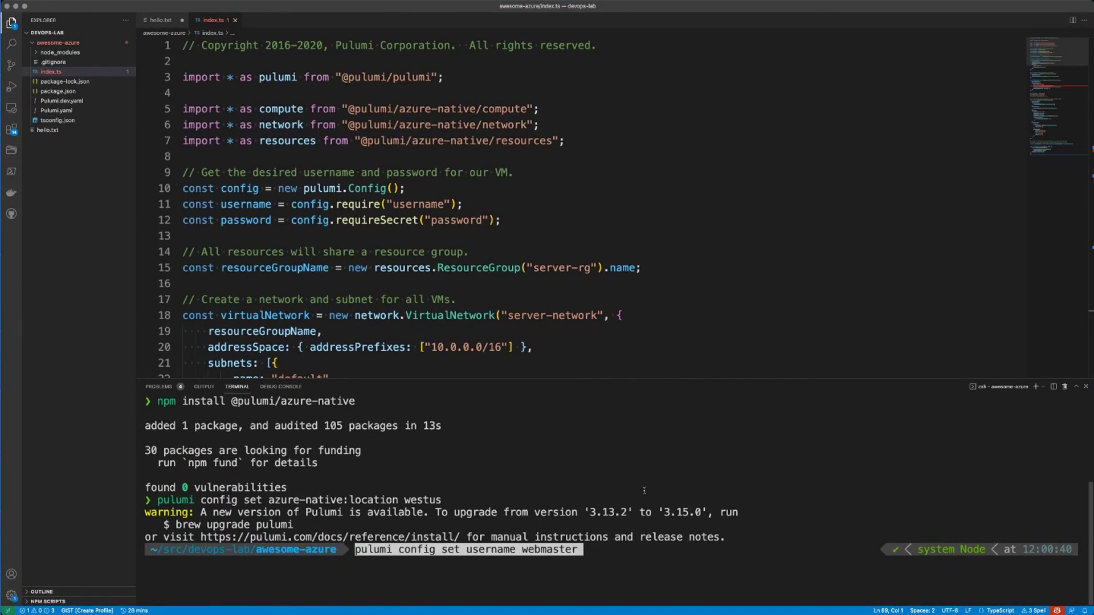
Set config username to webmaster, clear the terminal, and store the password with --secret.
key(Return)
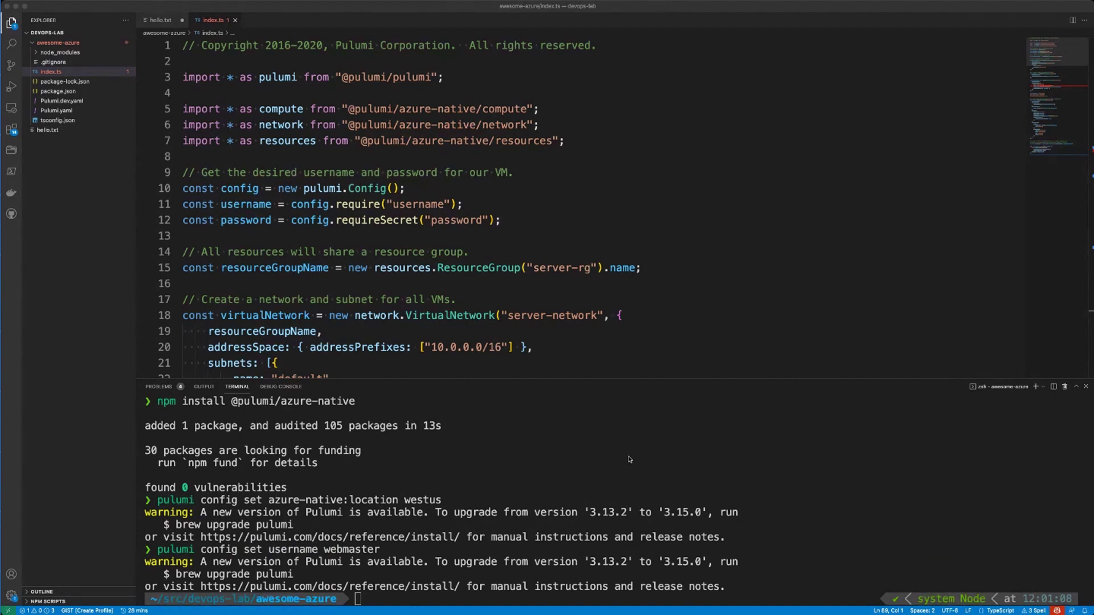
key(super+k)
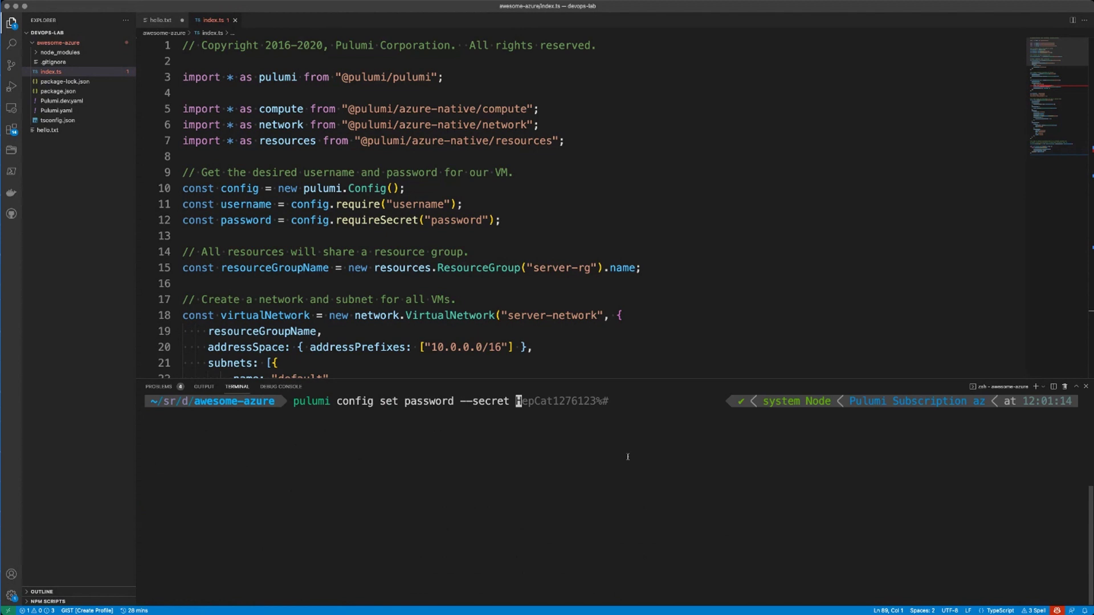
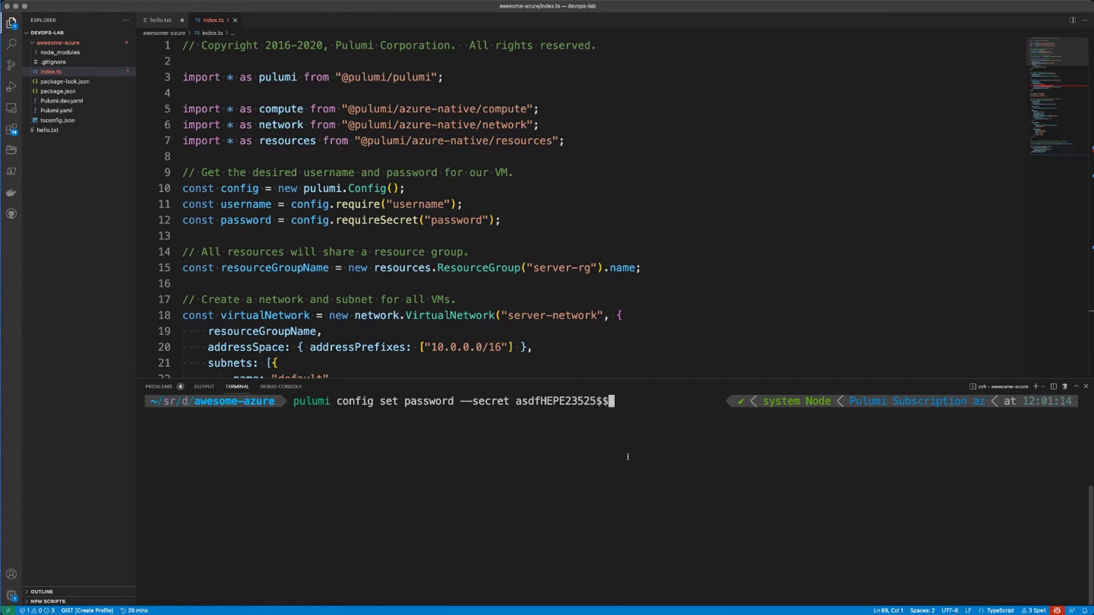
key(Return)
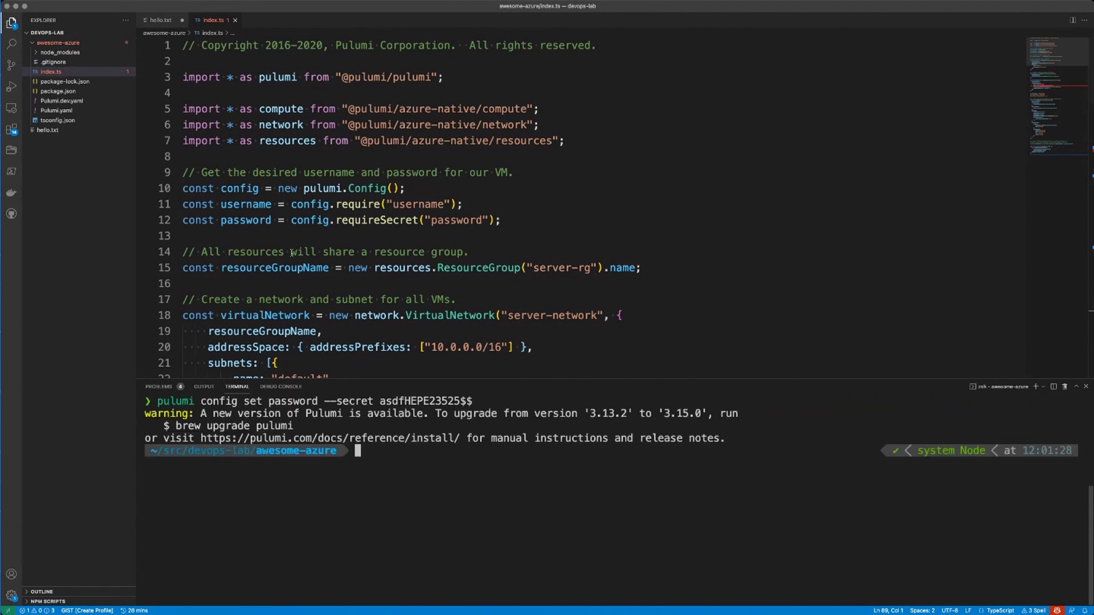
click(52, 101)
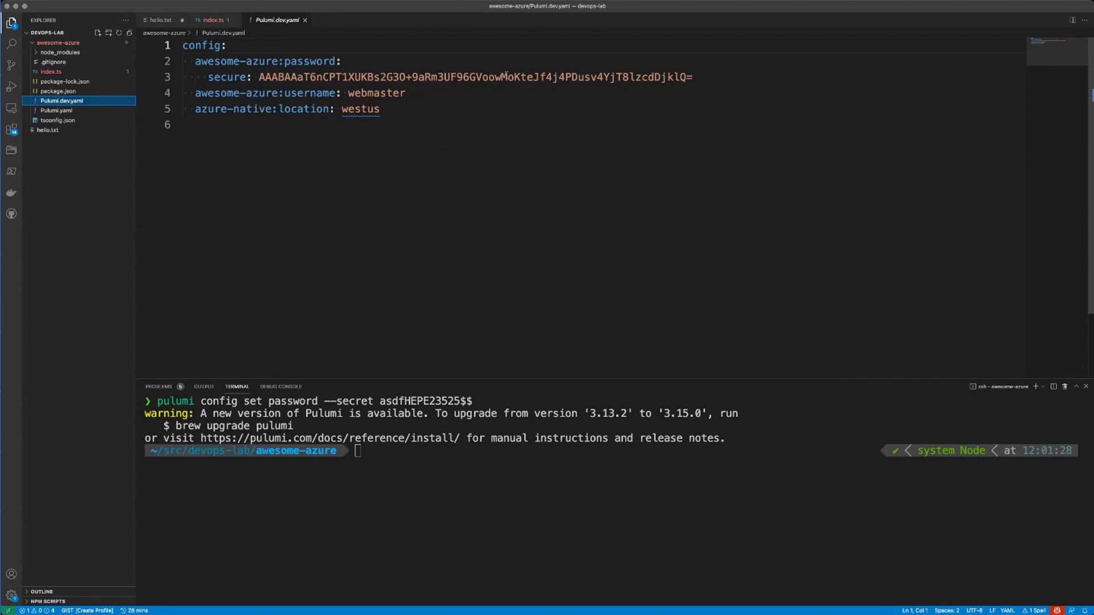
click(303, 21)
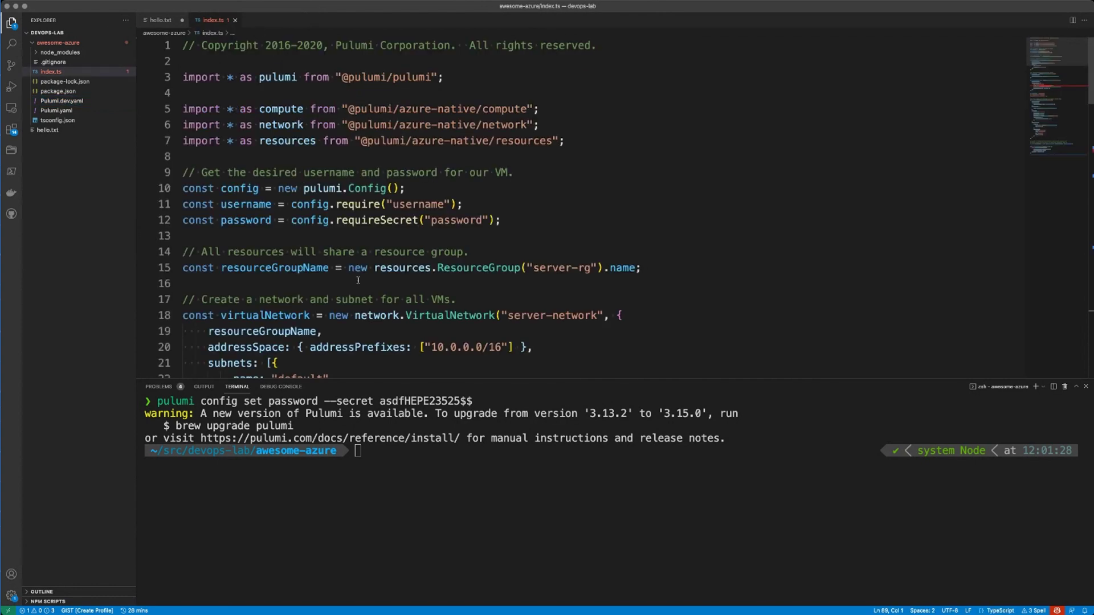
scroll(357, 279, down, 6)
scroll(358, 279, down, 10)
scroll(357, 280, down, 10)
scroll(358, 280, up, 2)
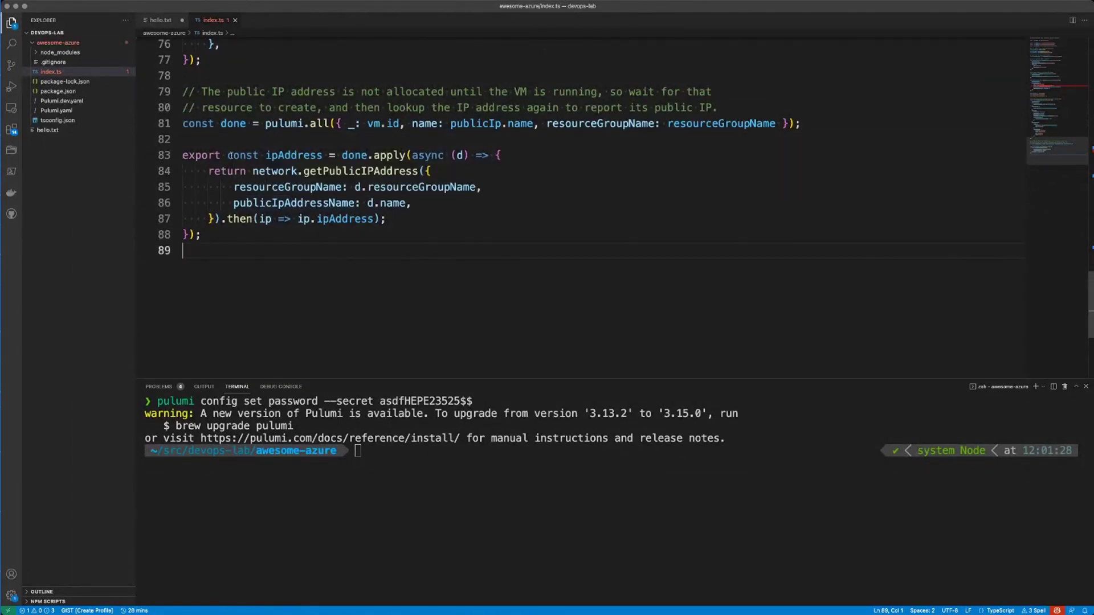
double_click(294, 155)
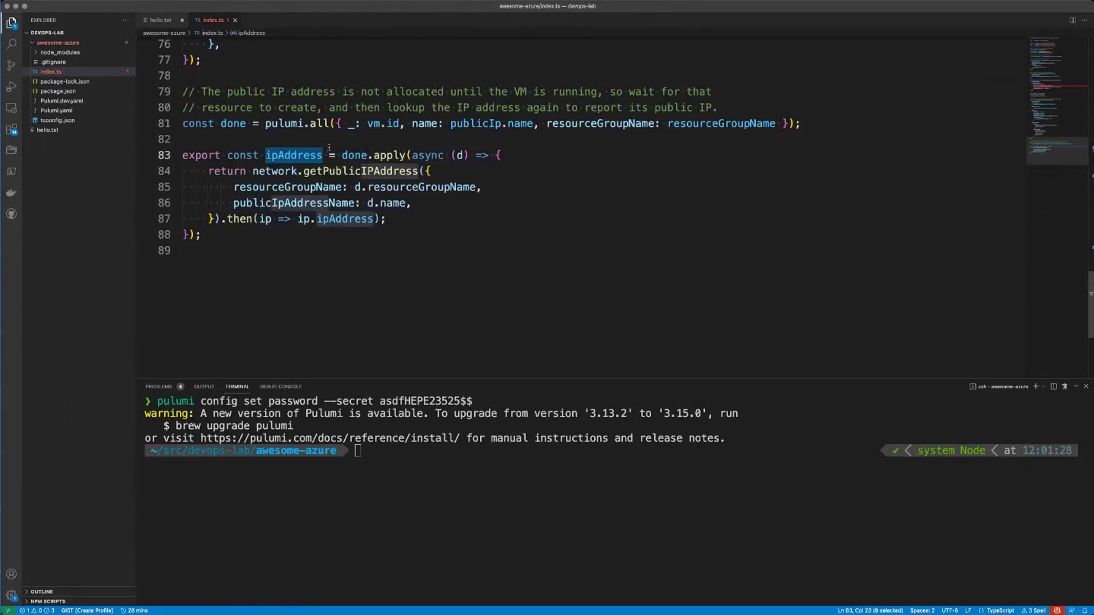
scroll(327, 146, up, 1)
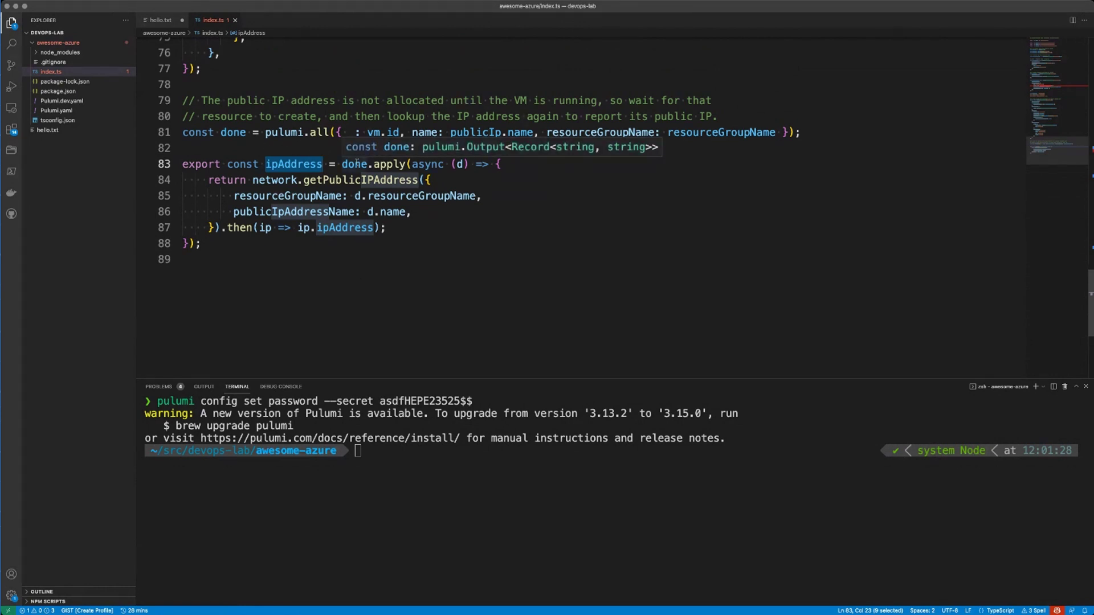
Run pulumi up on the awesome-azure stack and enlarge the terminal to read its line 37 TypeScript error.
click(437, 468)
text(pulumi )
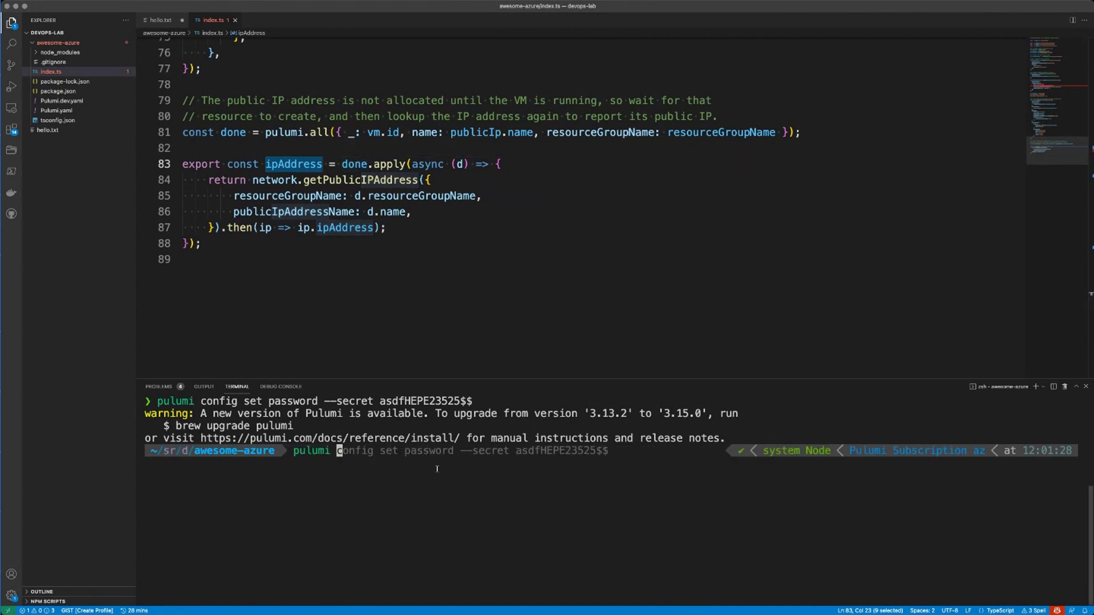
text(up)
key(Return)
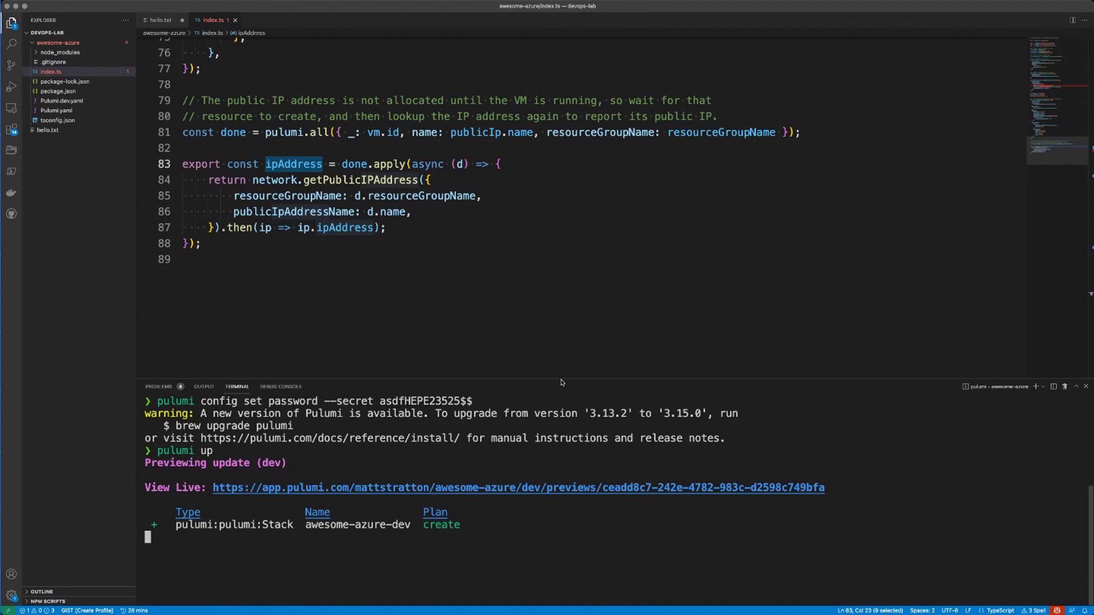
drag(564, 379, 565, 325)
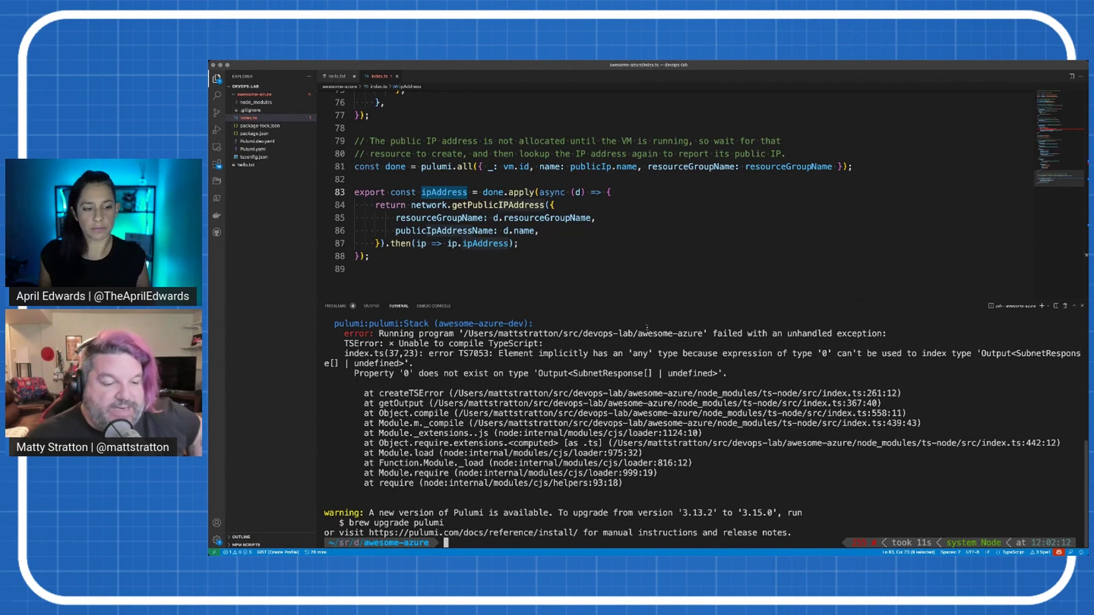
scroll(569, 243, up, 7)
scroll(569, 243, up, 2)
scroll(570, 243, up, 4)
scroll(548, 197, up, 2)
scroll(512, 135, up, 1)
mouse_move(503, 159)
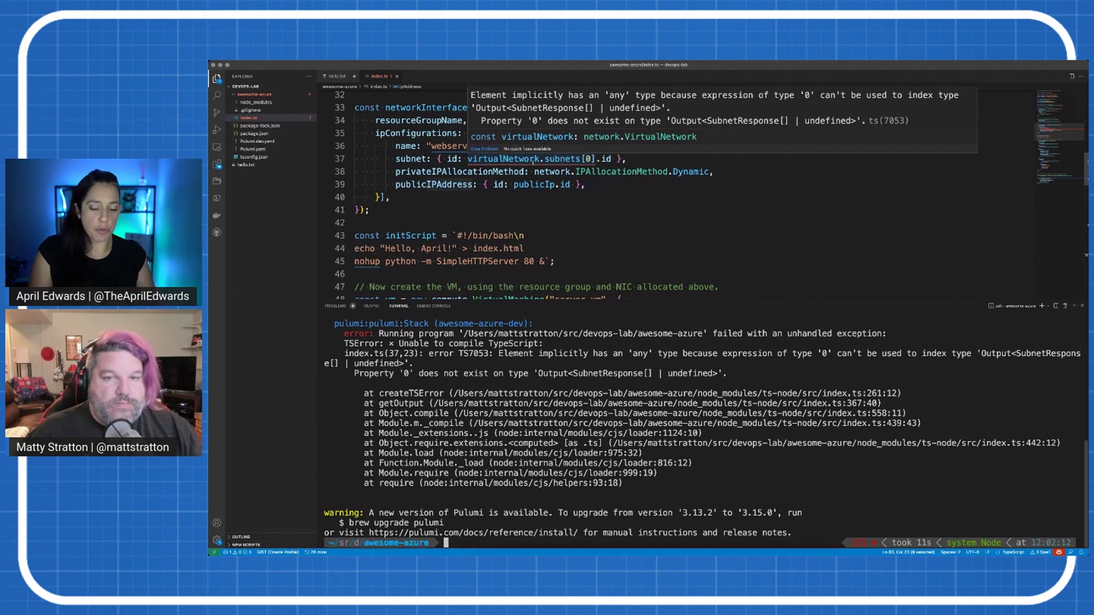
scroll(532, 161, up, 1)
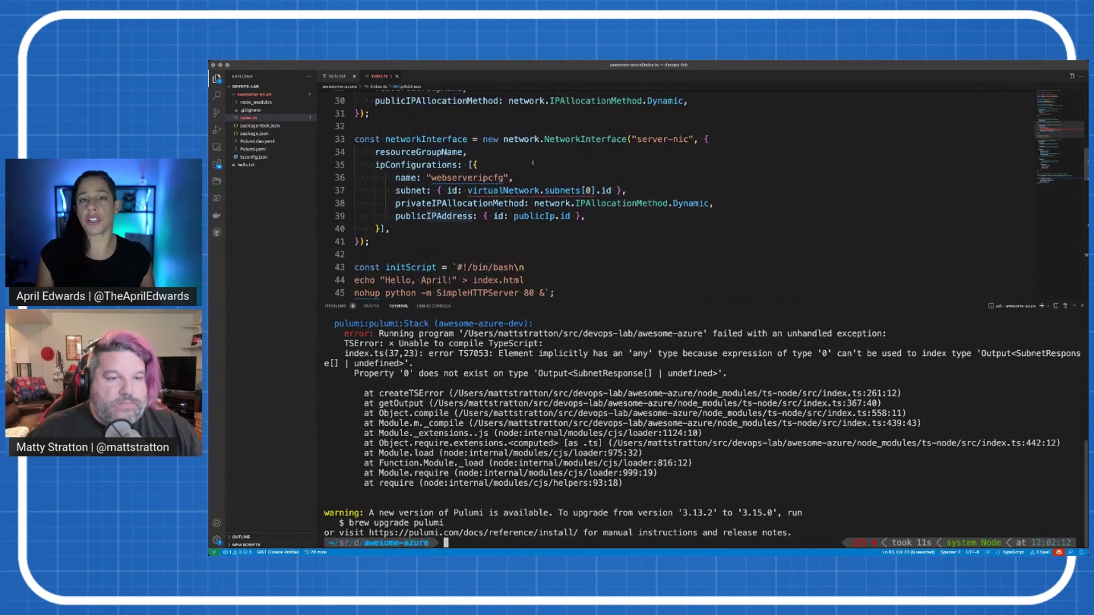
Change line 37's subnet reference from virtualNetwork.subnets[0].id to virtualNetwork.subnets.
click(588, 190)
mouse_move(615, 204)
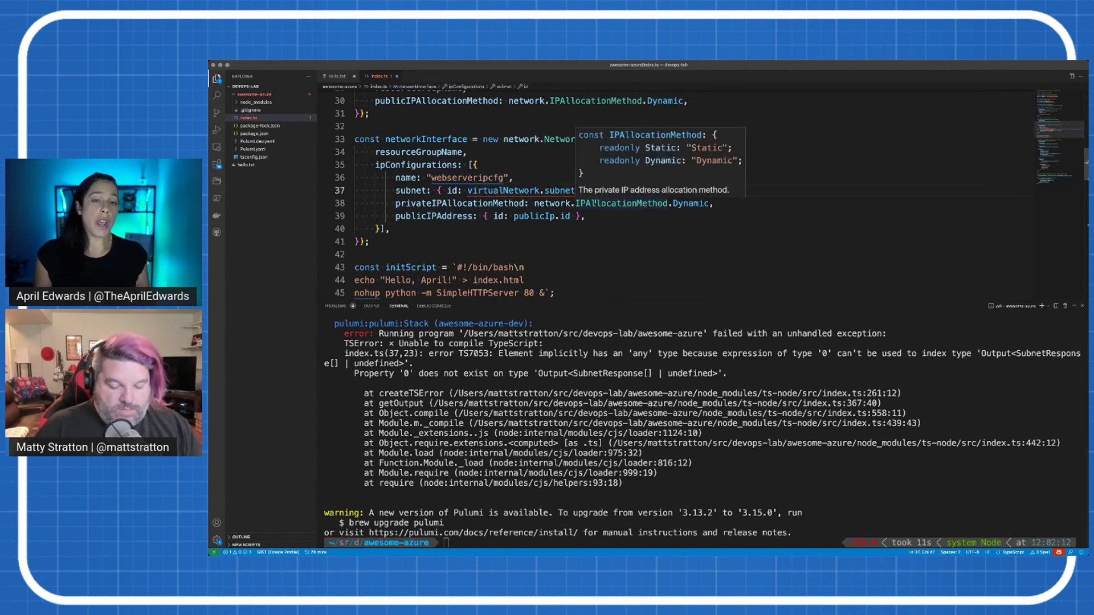
key(BackSpace)
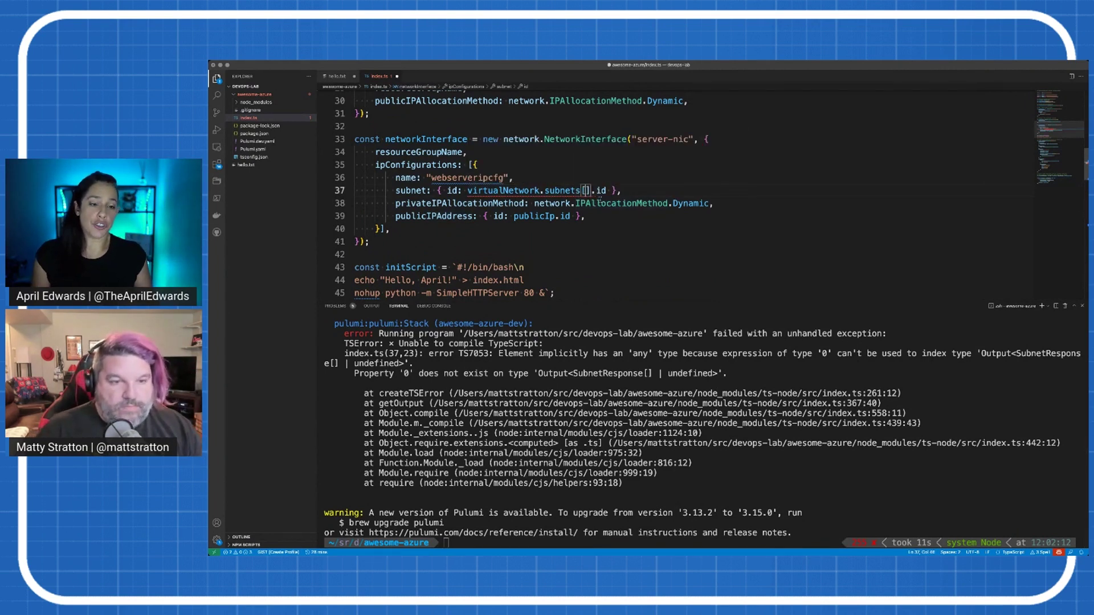
key(BackSpace)
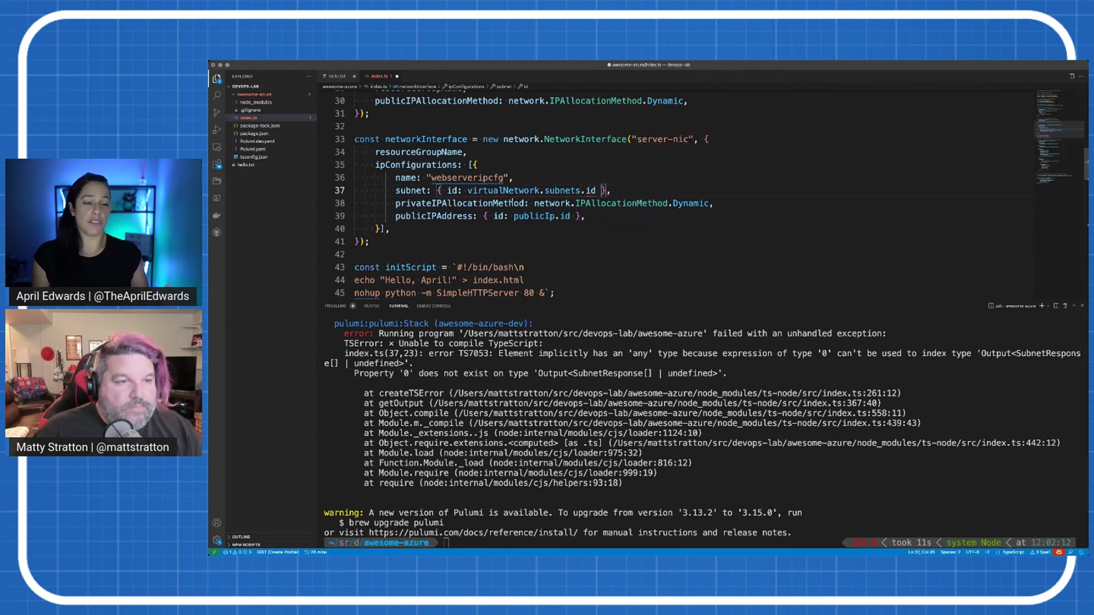
scroll(530, 198, up, 1)
scroll(513, 199, up, 2)
scroll(512, 199, up, 3)
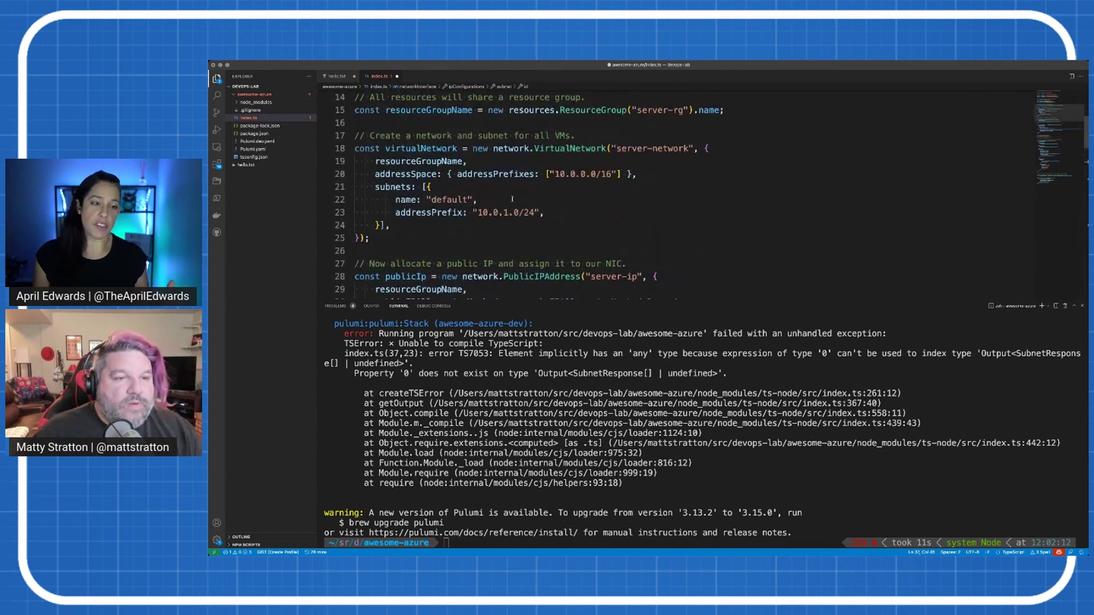
scroll(512, 199, down, 2)
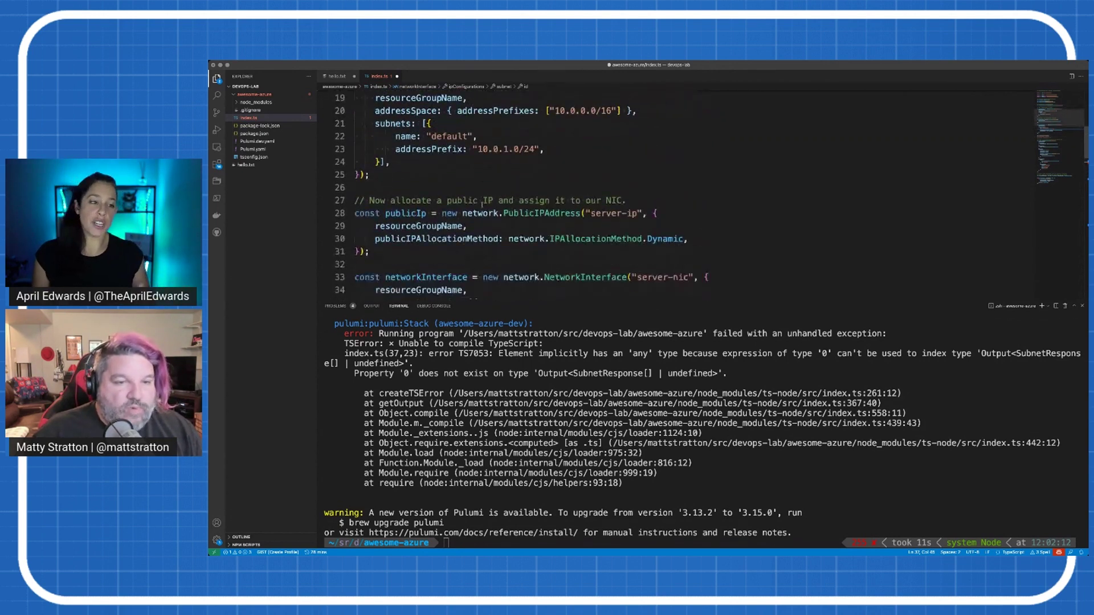
scroll(483, 207, down, 2)
scroll(482, 207, down, 2)
scroll(483, 206, down, 1)
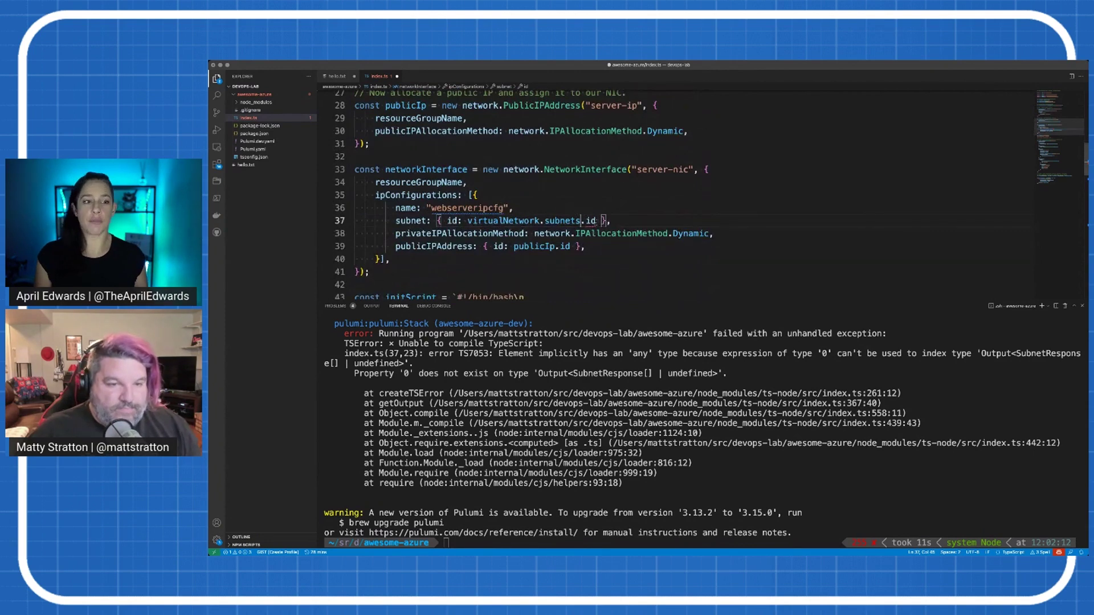
key(Delete)
key(Delete)
key(Delete)
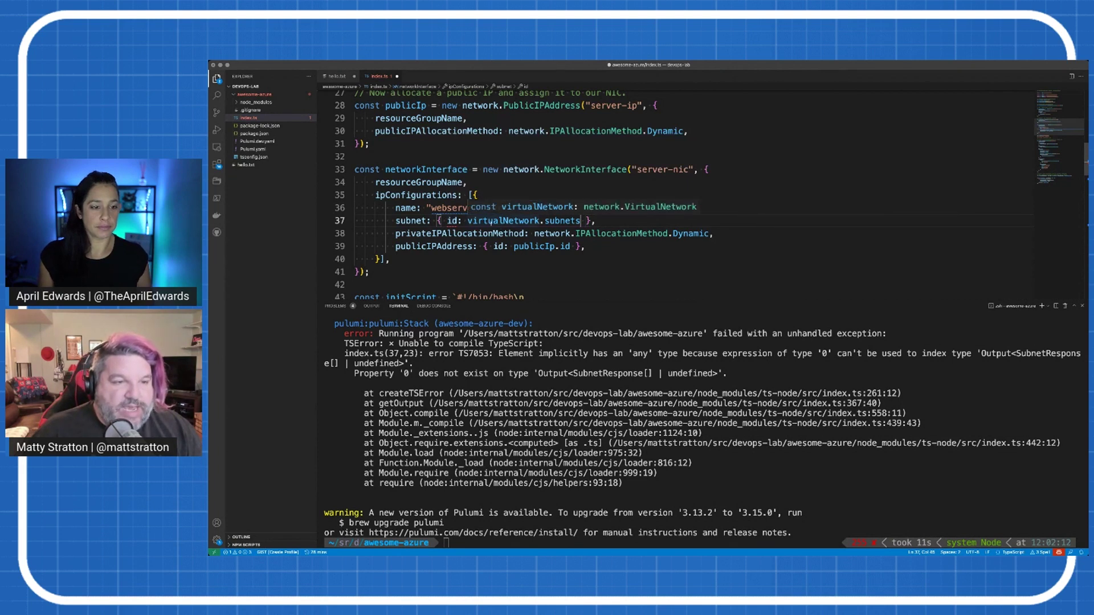
scroll(513, 214, up, 5)
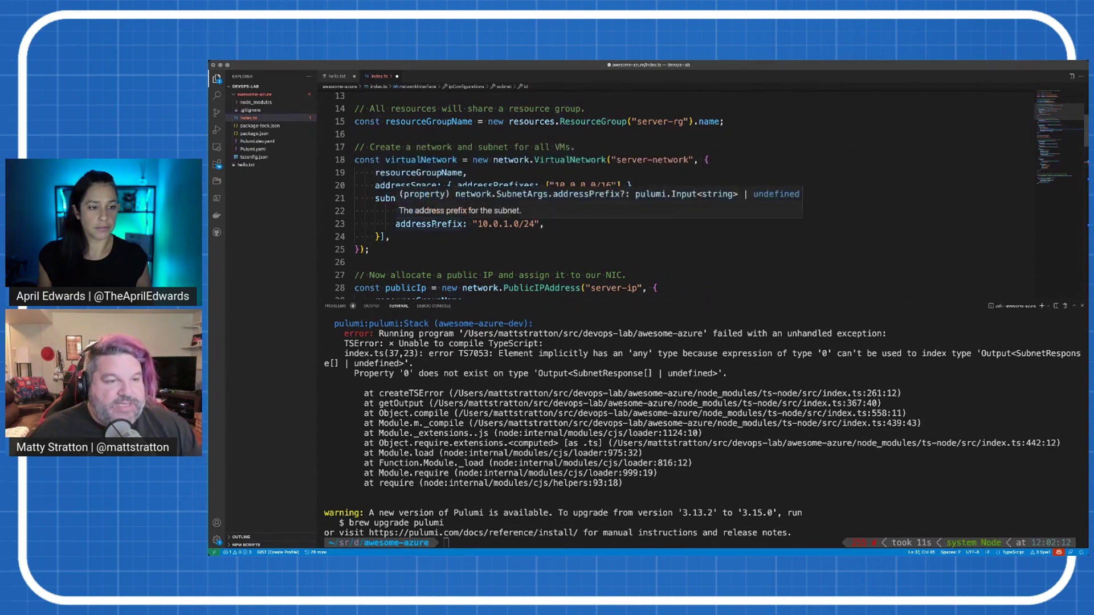
scroll(434, 225, down, 2)
scroll(470, 218, down, 3)
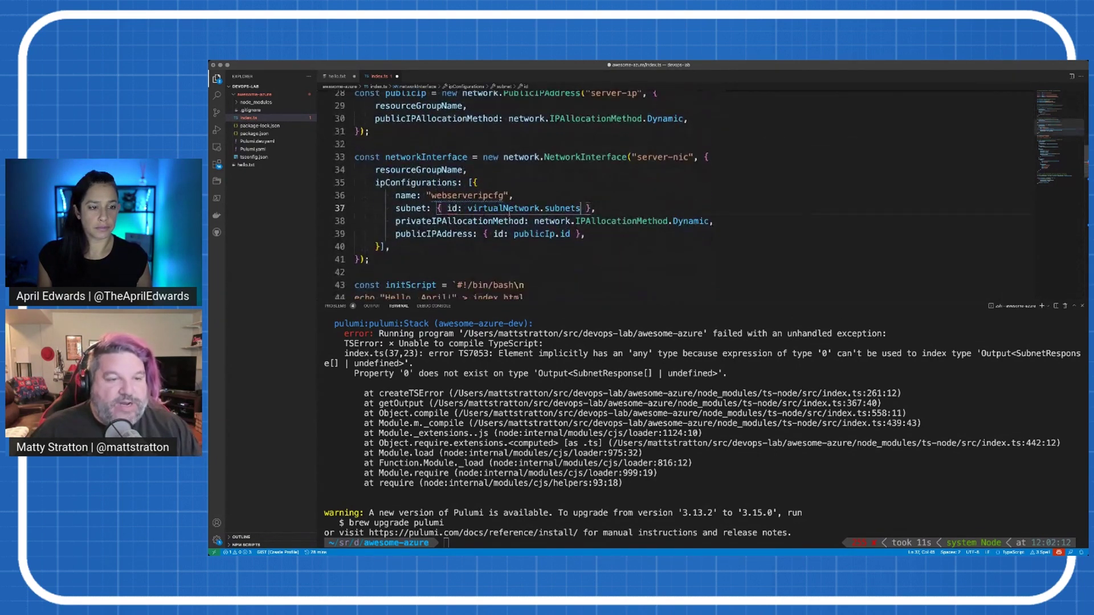
text([)
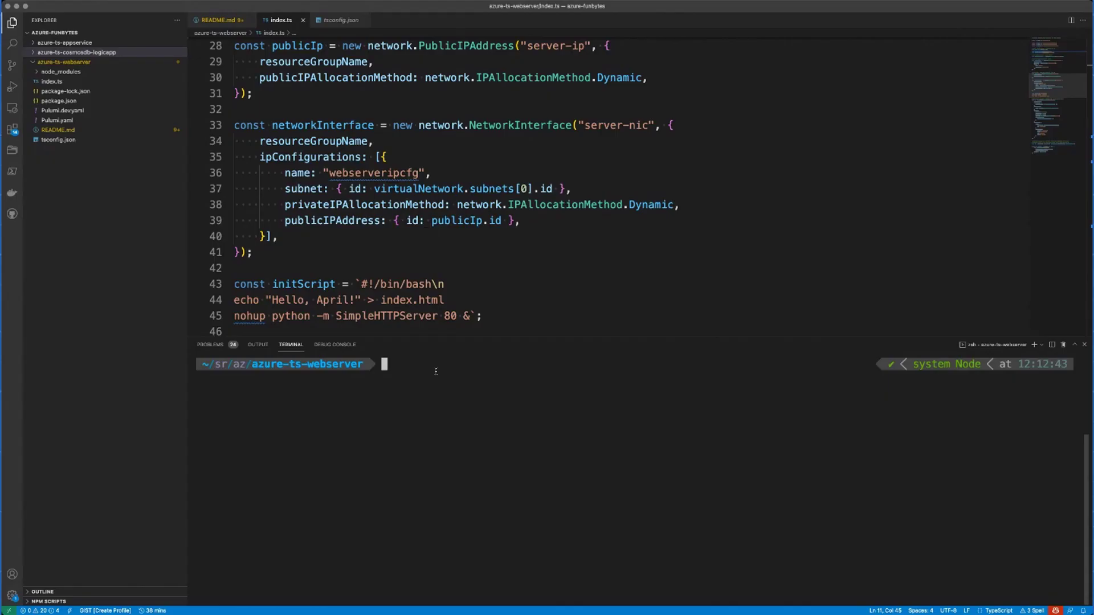
text(pulumi up)
Run pulumi up for azure-ts-webserver and show details of the six planned resources.
key(Return)
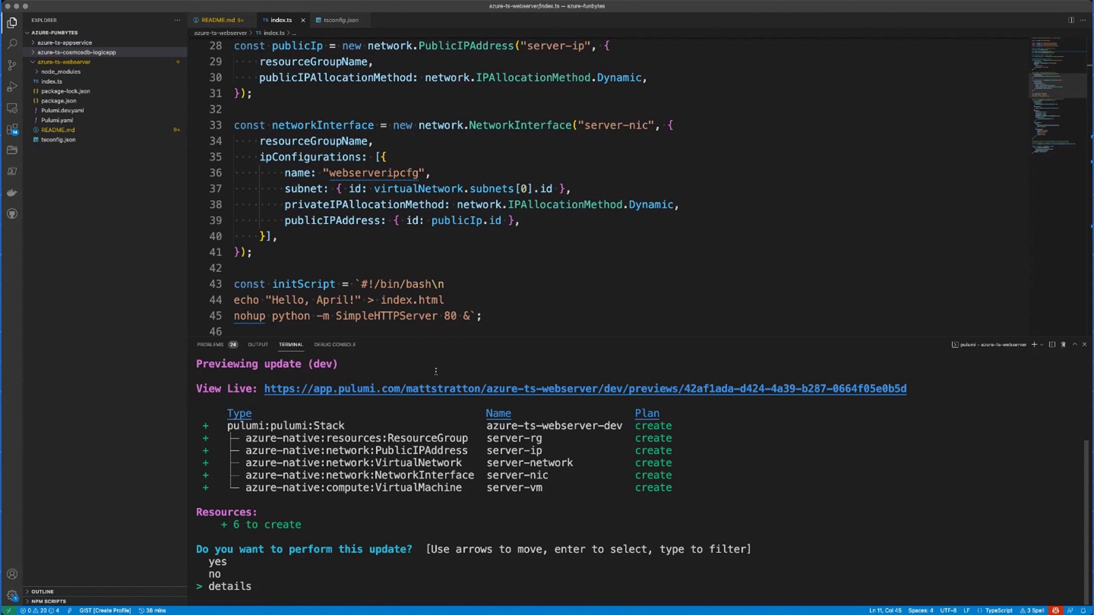
key(Return)
scroll(408, 400, up, 3)
scroll(411, 406, up, 3)
scroll(412, 414, up, 3)
scroll(414, 423, up, 3)
scroll(414, 423, down, 5)
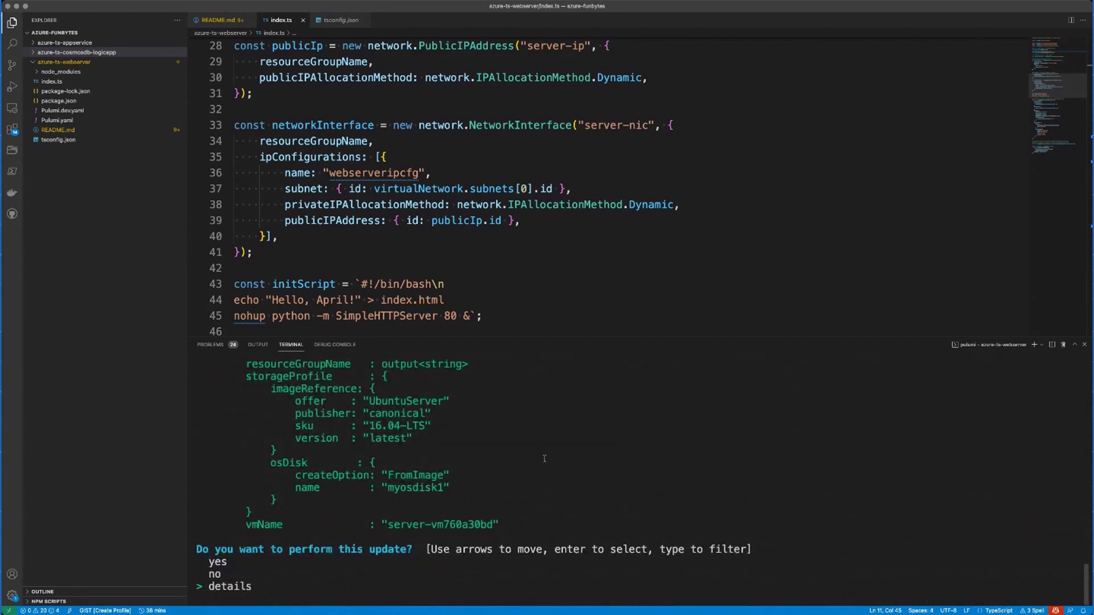
Approve the update and let all six resources deploy, exporting IP 13.64.158.30.
key(Return)
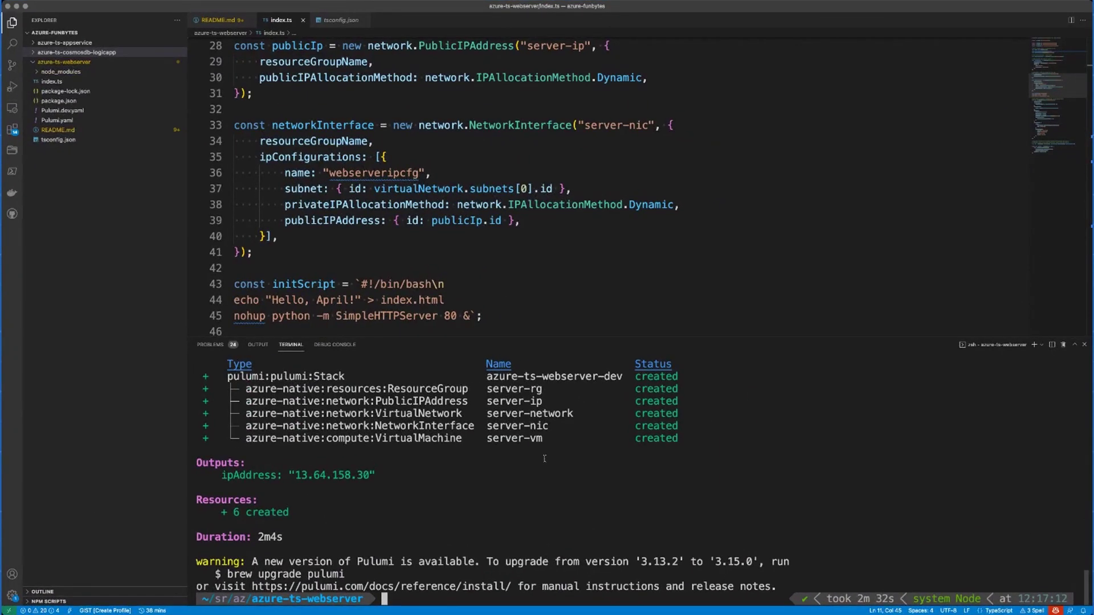
text(cu)
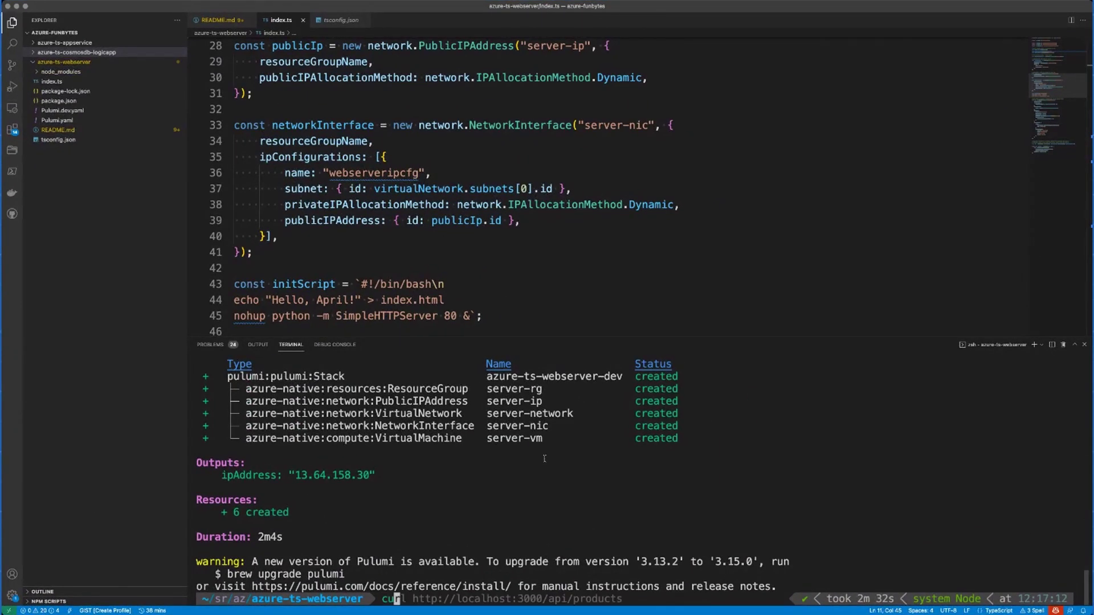
text(rl )
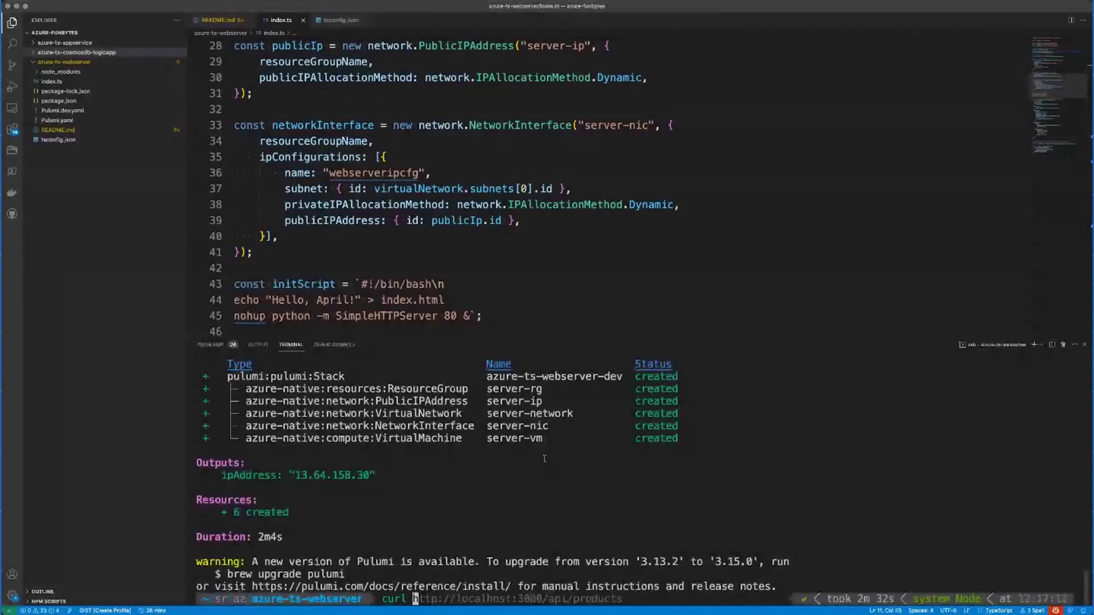
text($()
Run curl $(pulumi stack output ipAddress) and get 'Hello, April!' back.
key(Right)
key(Left)
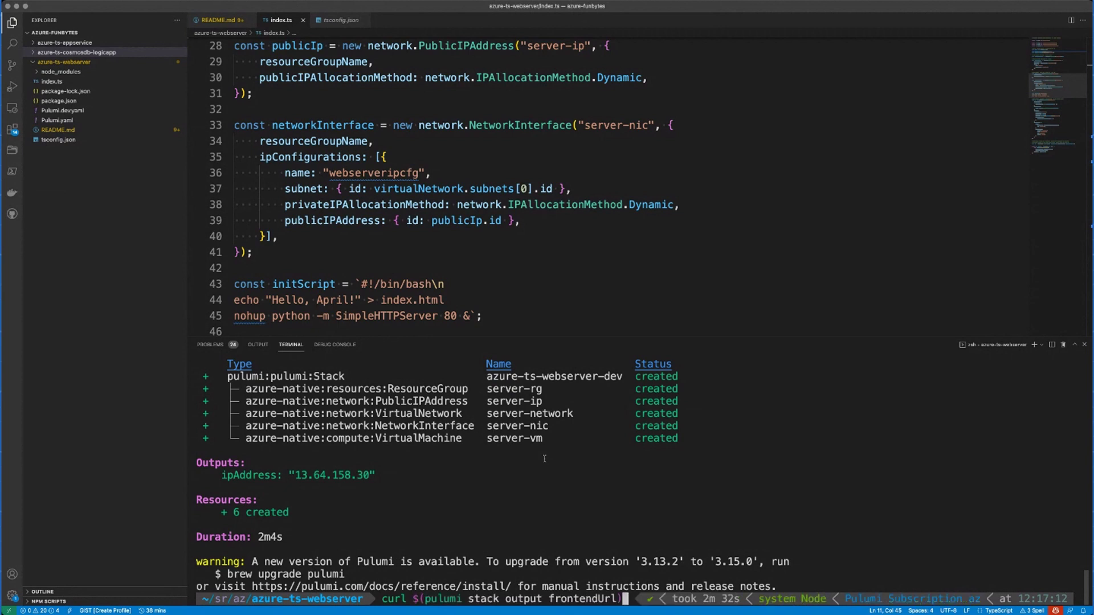
key(BackSpace)
key(BackSpace)
key(BackSpace)
key(BackSpace)
key(BackSpace)
key(BackSpace)
key(BackSpace)
key(BackSpace)
key(BackSpace)
text(ipAddress)
key(Return)
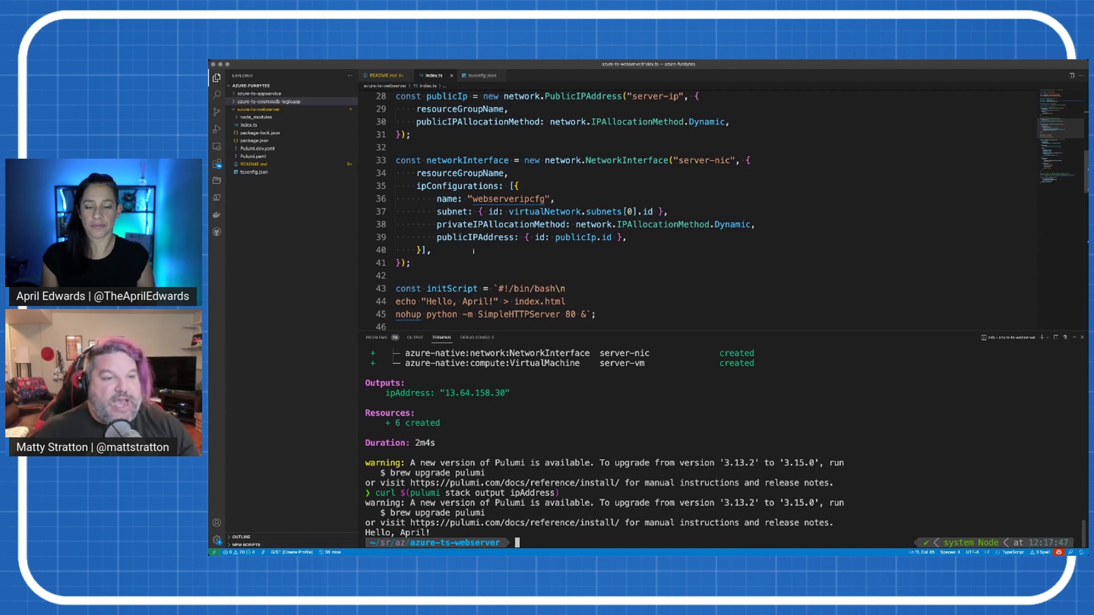
scroll(480, 233, down, 1)
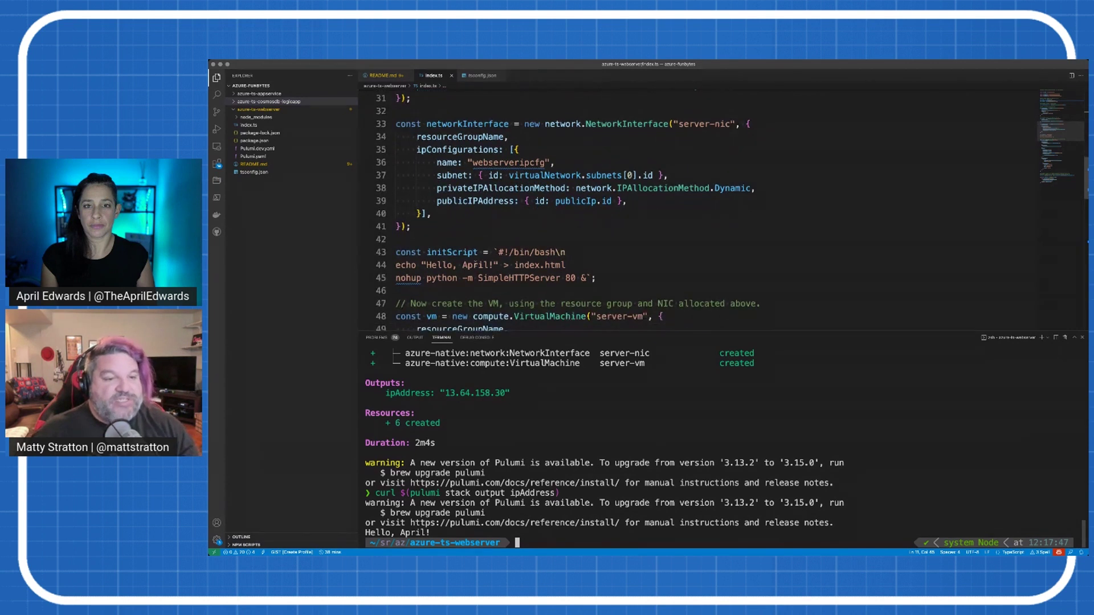
Change the greeting to 'Good afternoon, April!', preview the one-VM update's details, and decline it.
double_click(475, 265)
double_click(438, 265)
text(Good afternoon)
key(ctrl+grave)
key(ctrl+l)
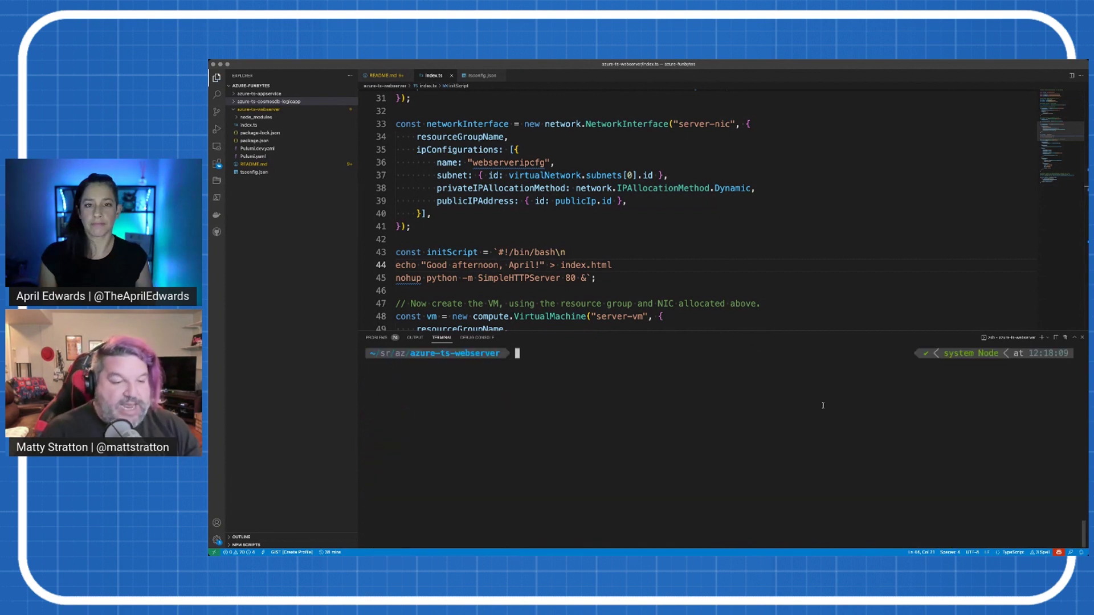
text(pulumi up)
key(Return)
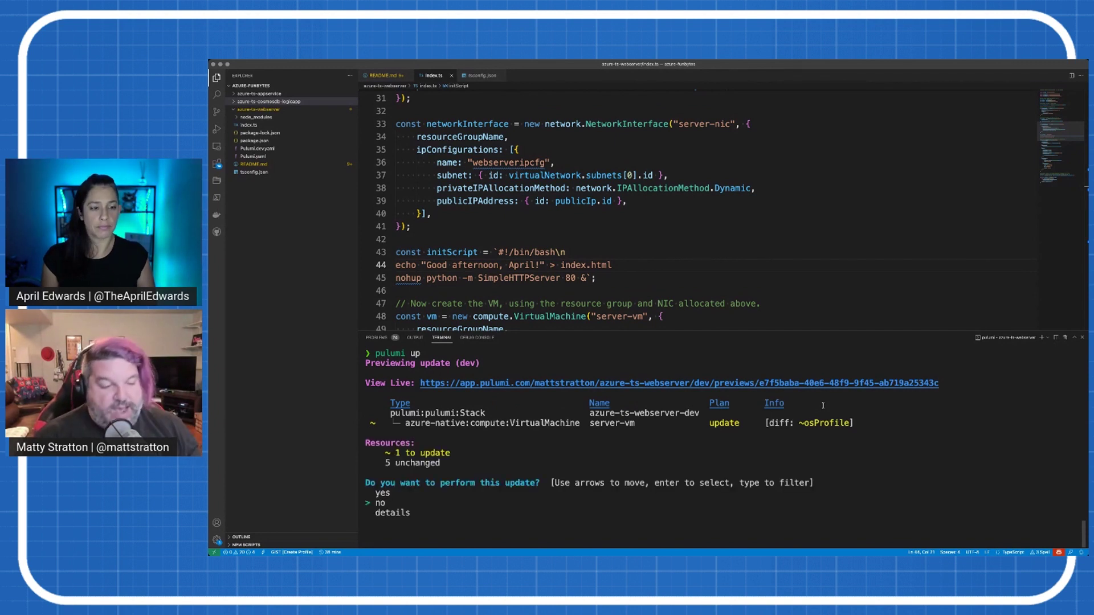
key(Return)
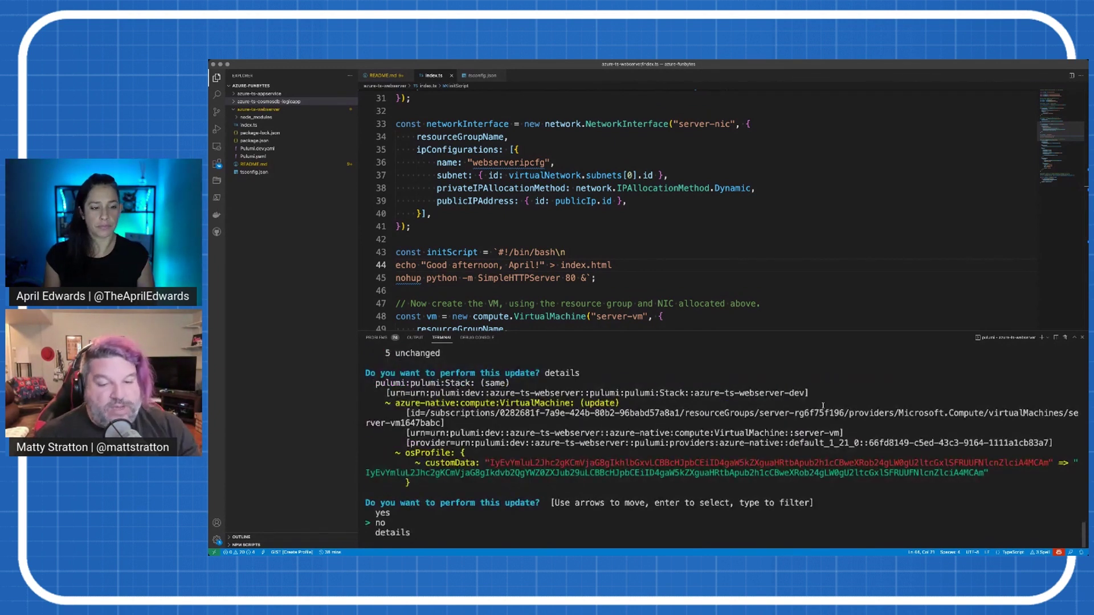
key(Return)
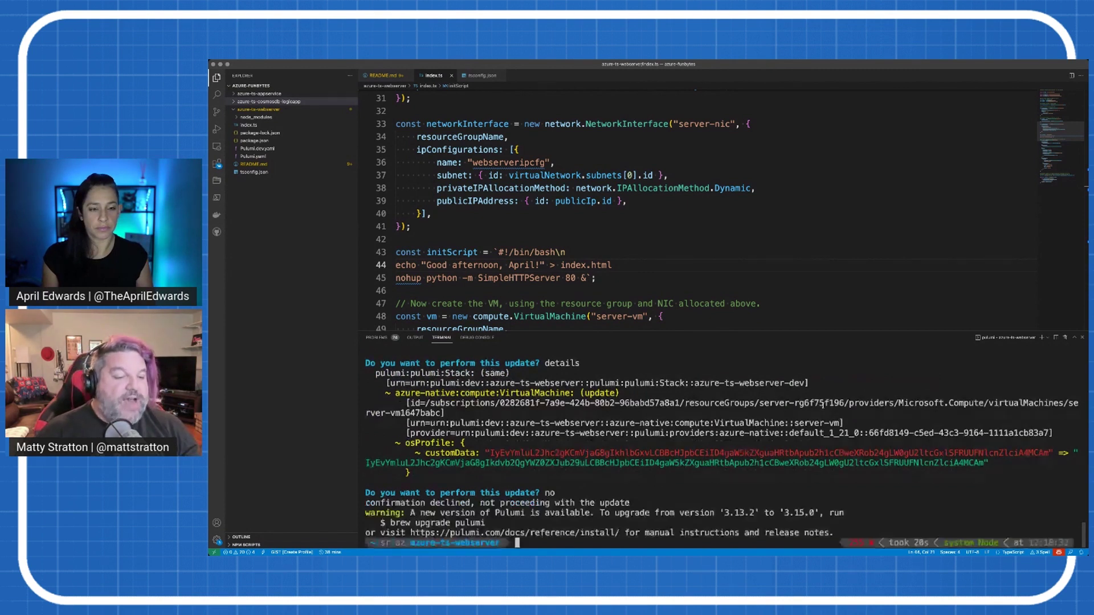
Clear the terminal and launch pulumi destroy -y on the azure-ts-webserver stack.
key(ctrl+l)
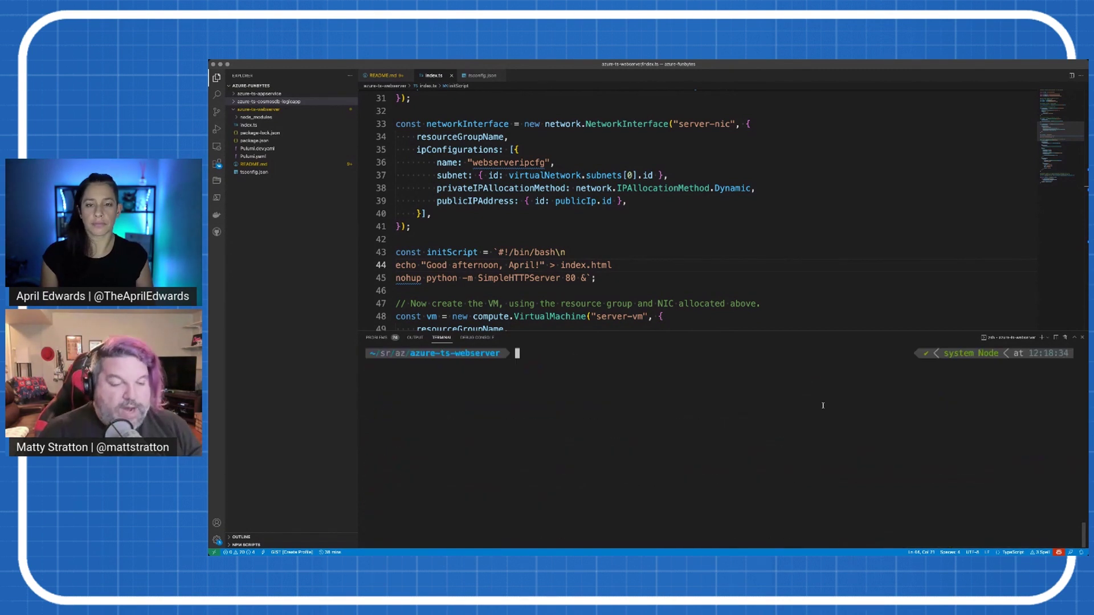
text(pulumi destroy -y)
key(Return)
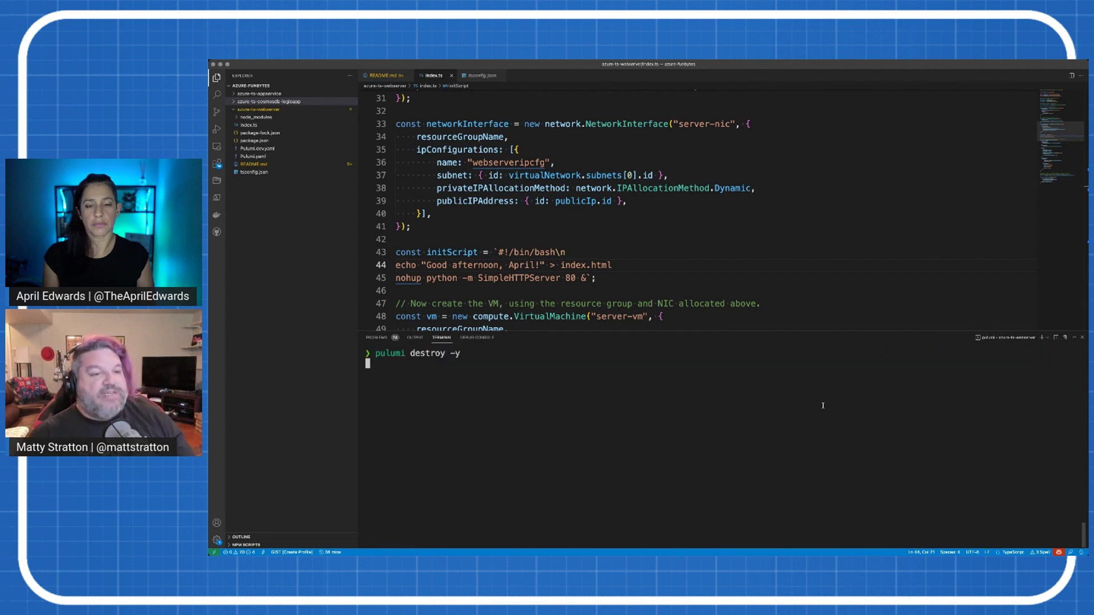